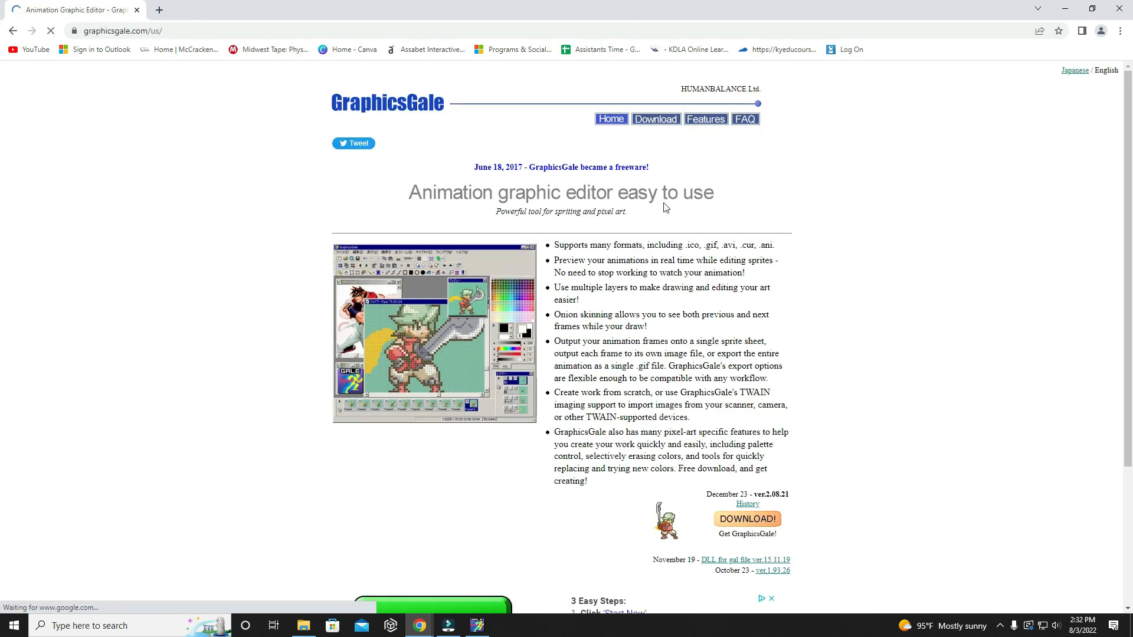
- Download the free install version of GraphicsGale from its website, dismissing the advertisement along the way
{"action": "left_click", "coordinate": [660, 122]}
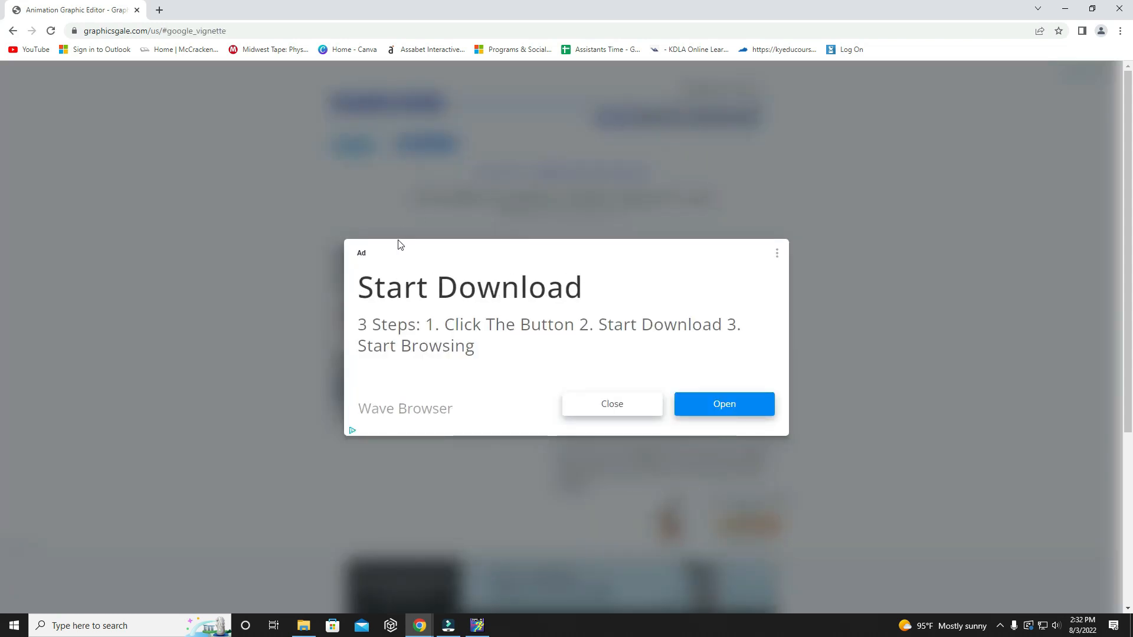
{"action": "left_click", "coordinate": [613, 403]}
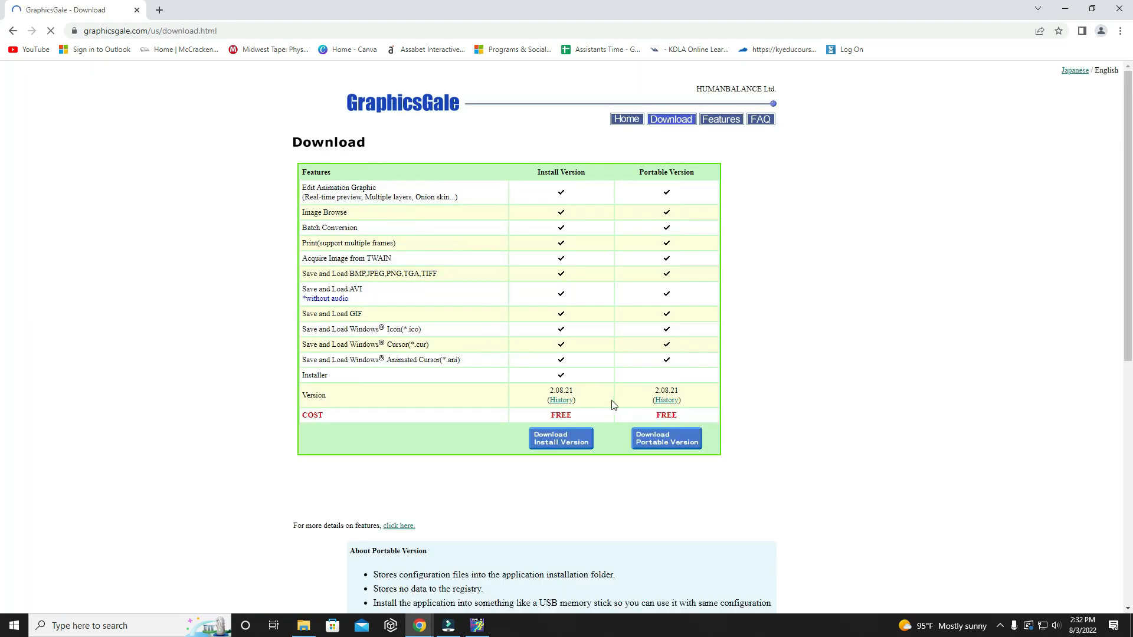
{"action": "left_click", "coordinate": [553, 443]}
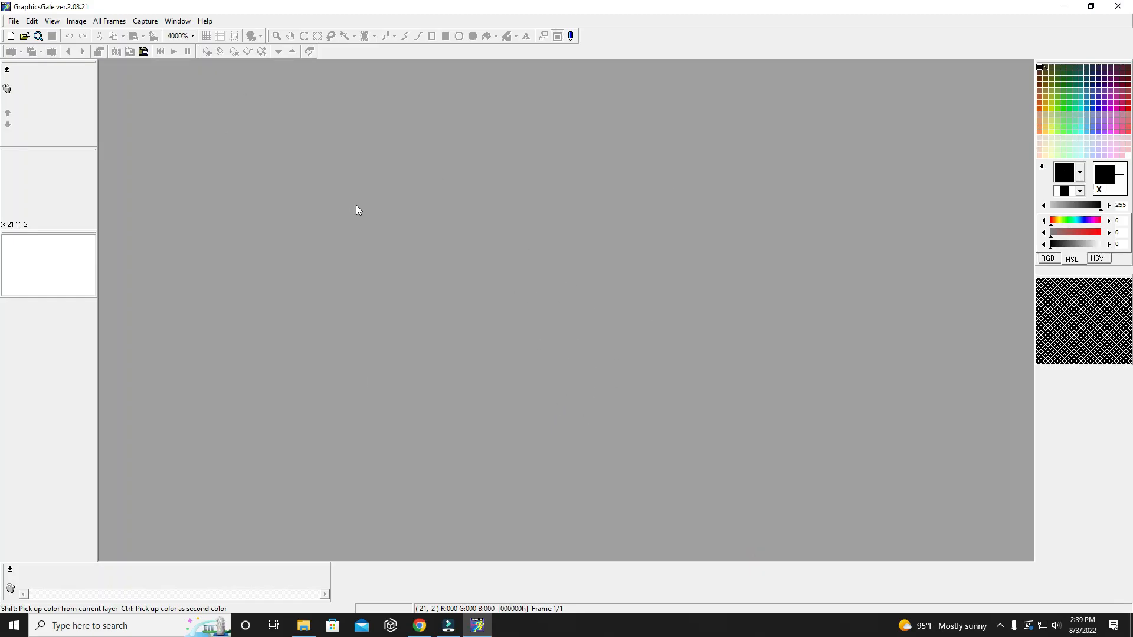
- Create a new 32 x 32 pixel image in GraphicsGale with 24bit (Full color) depth
{"action": "left_click", "coordinate": [13, 22]}
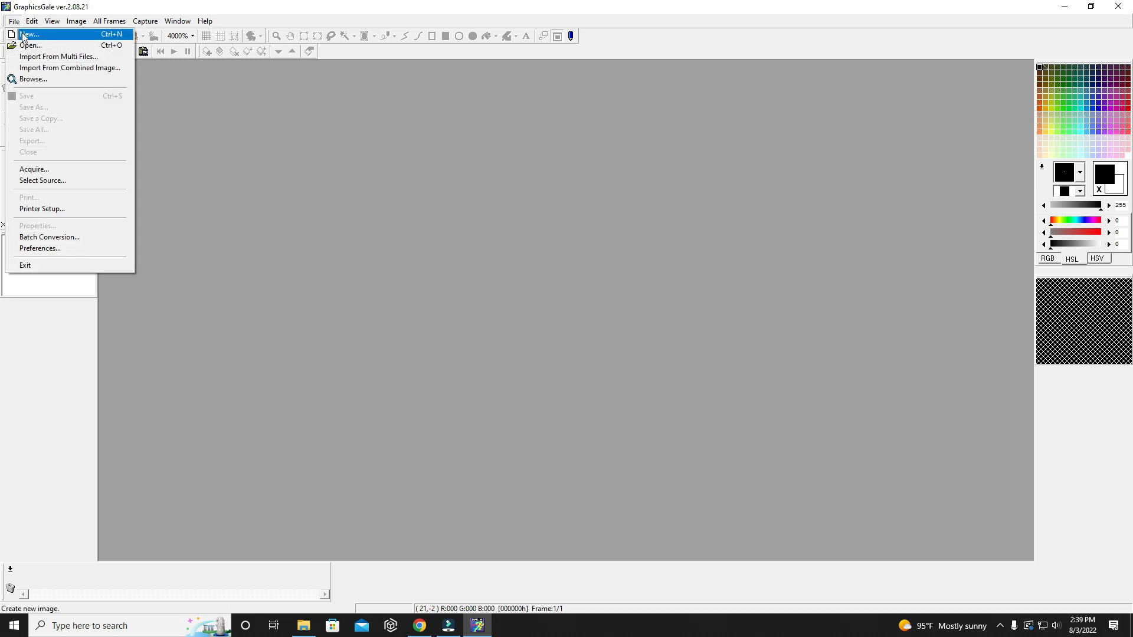
{"action": "left_click", "coordinate": [22, 37]}
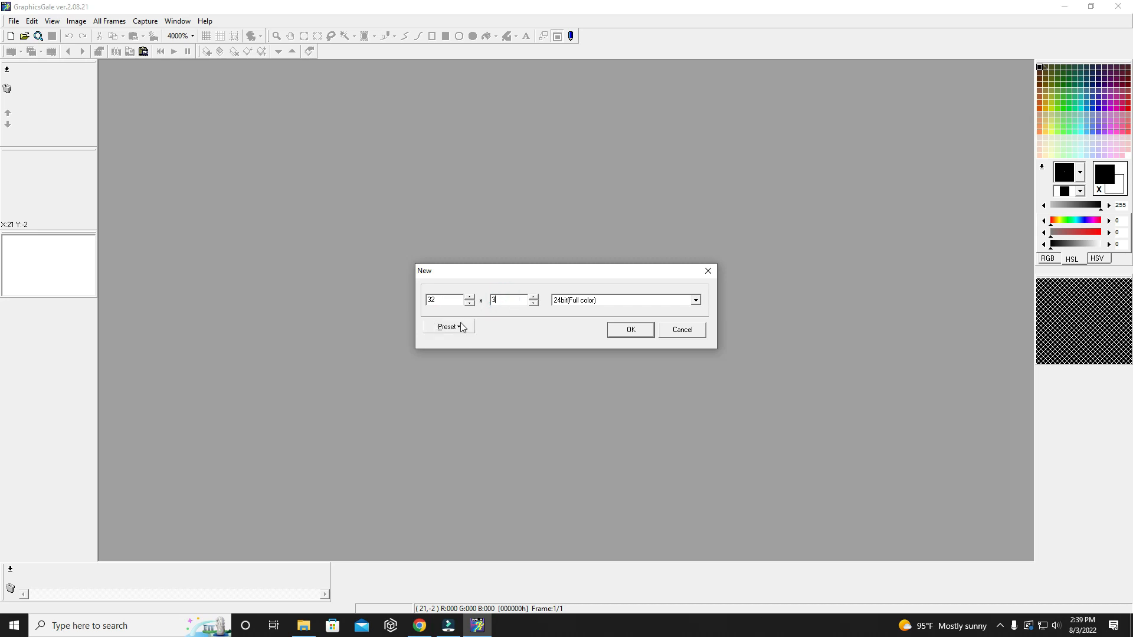
{"action": "left_click", "coordinate": [594, 304]}
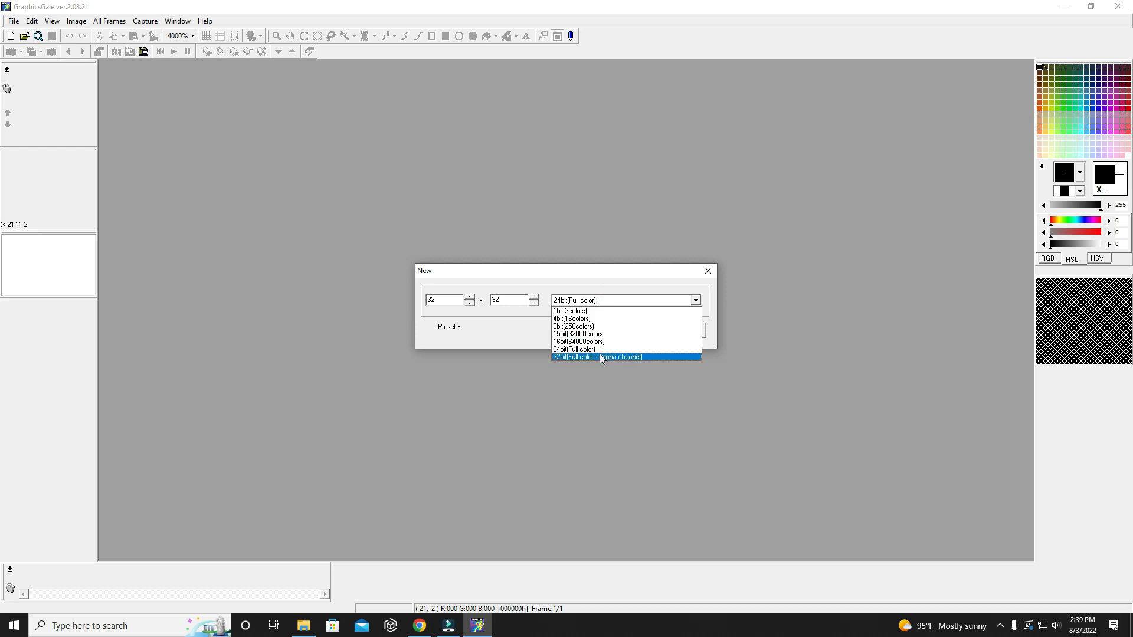
{"action": "left_click", "coordinate": [597, 348]}
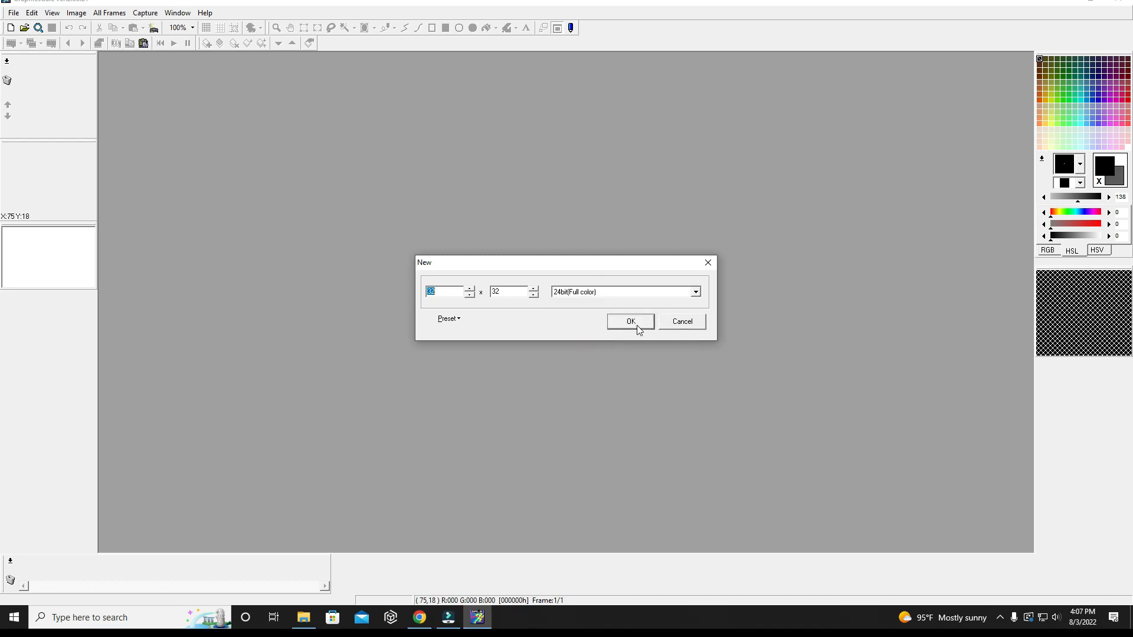
{"action": "left_click", "coordinate": [637, 326]}
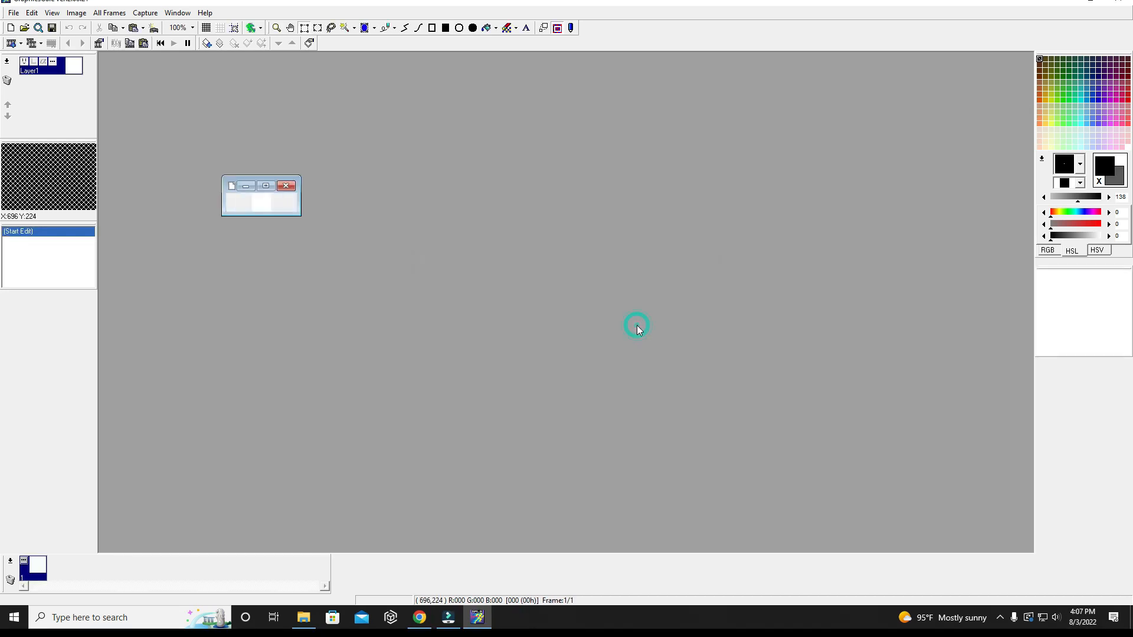
- Open the reference photo black-Halloween-cat-1.jpg from the Desktop
{"action": "left_click", "coordinate": [14, 13]}
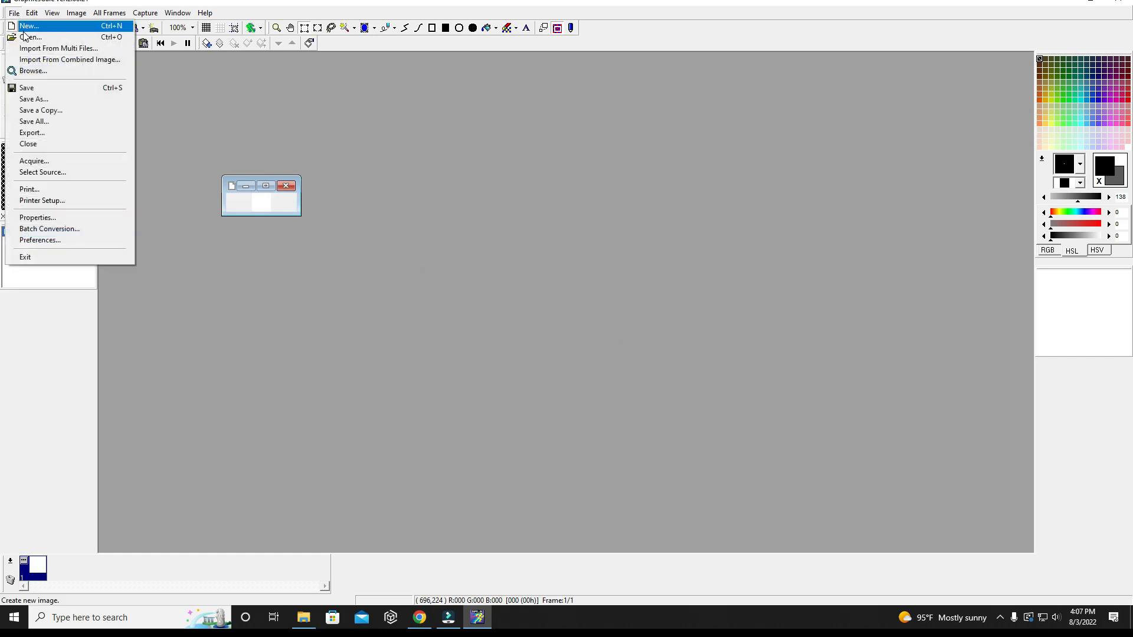
{"action": "left_click", "coordinate": [24, 37]}
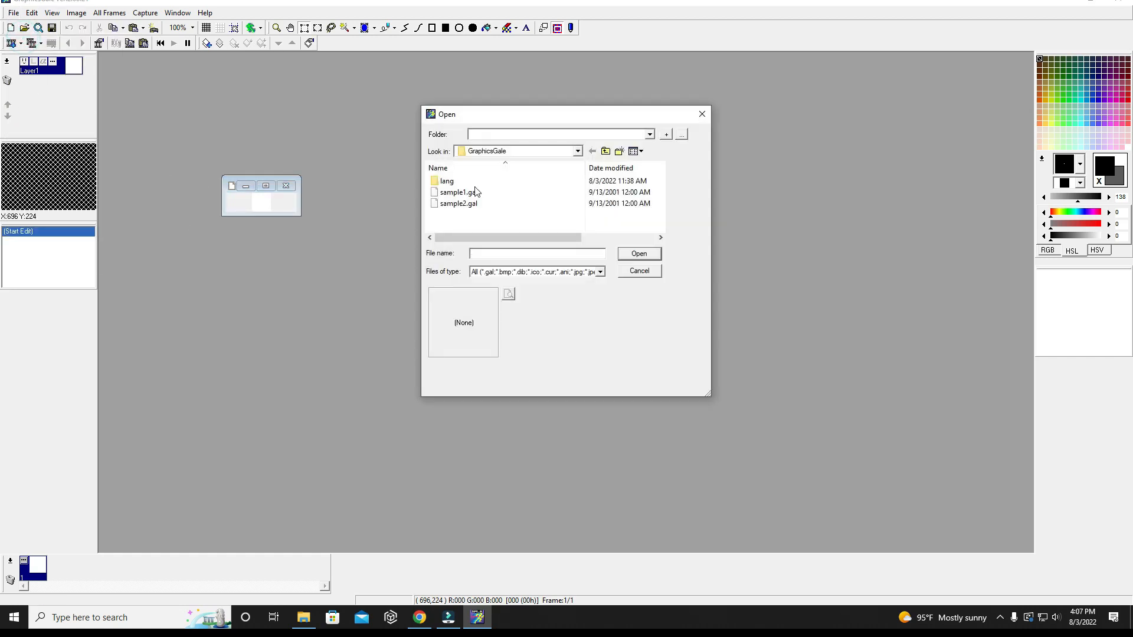
{"action": "left_click", "coordinate": [577, 151]}
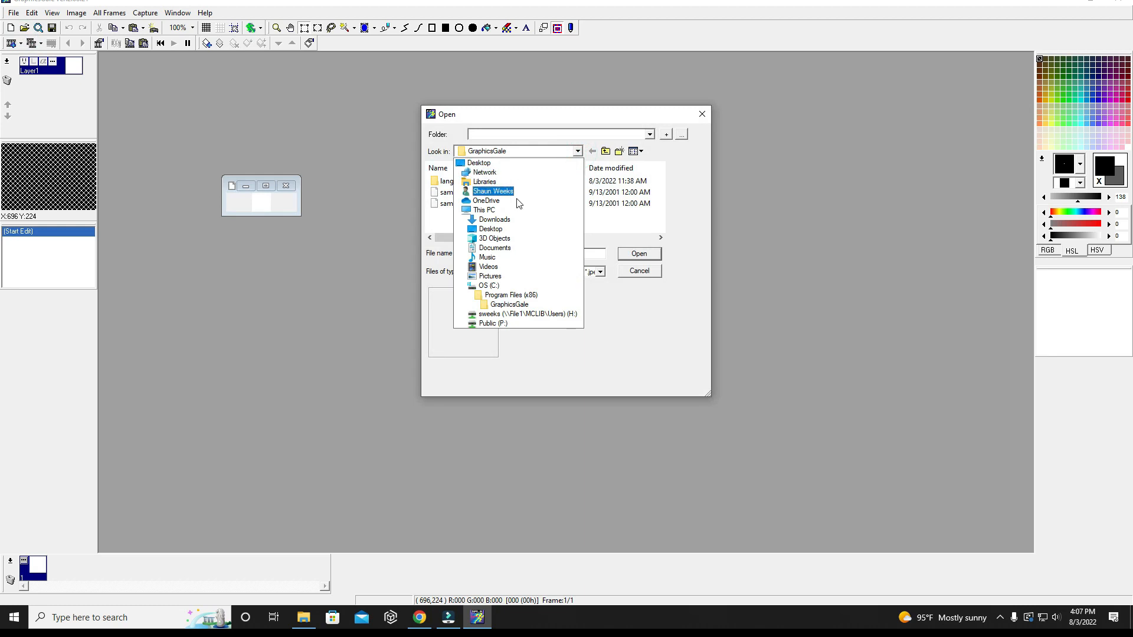
{"action": "left_click", "coordinate": [503, 220]}
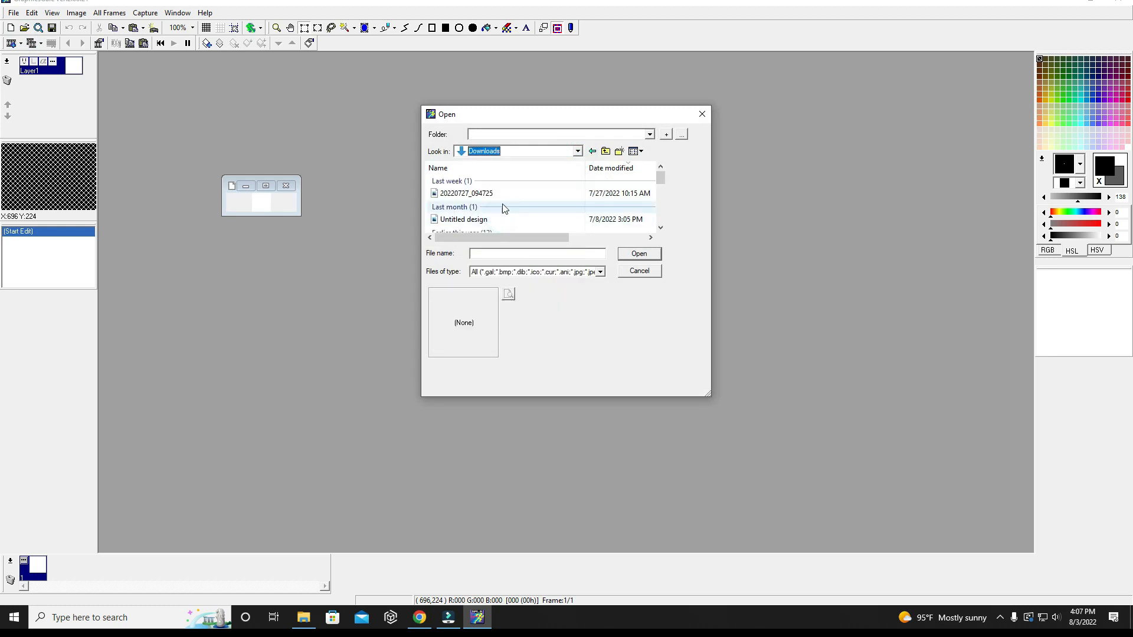
{"action": "left_click", "coordinate": [577, 151]}
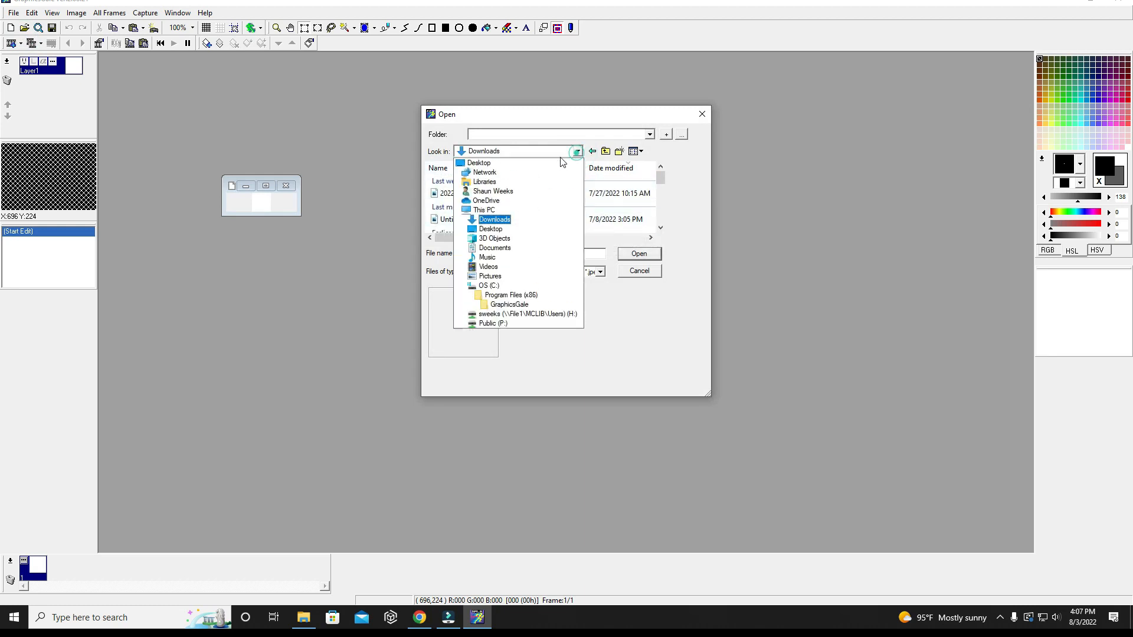
{"action": "left_click", "coordinate": [493, 163]}
{"action": "scroll", "coordinate": [519, 206], "scroll_direction": "down", "scroll_amount": 2}
{"action": "left_click", "coordinate": [508, 226]}
{"action": "double_click", "coordinate": [509, 226]}
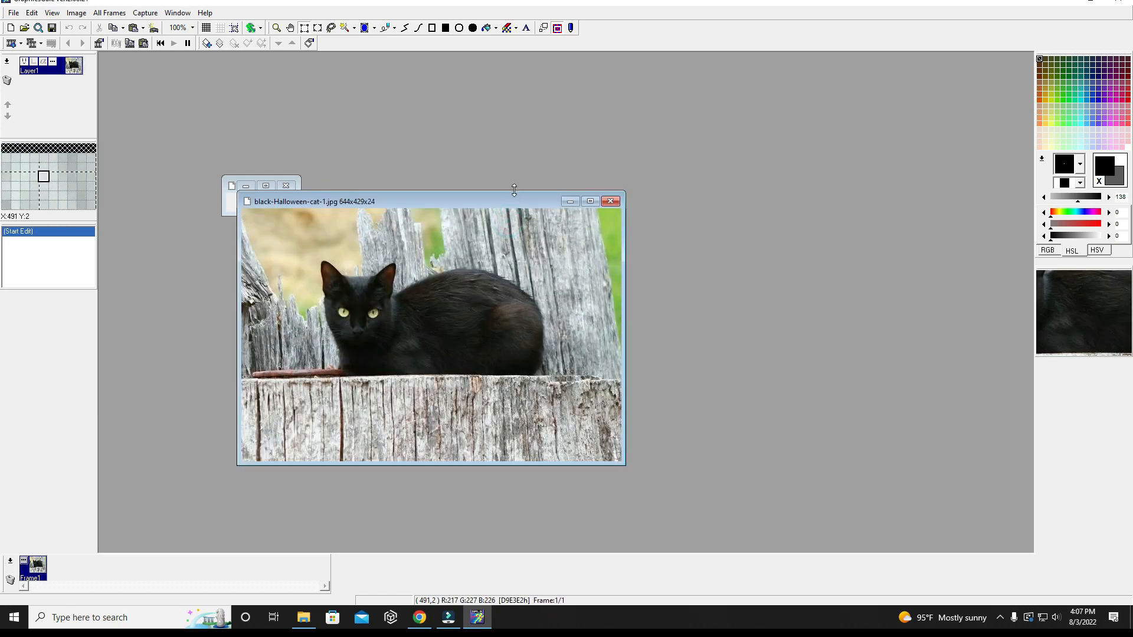
- Arrange the cat photo and the blank 32 x 32 image side by side, enlarging the blank image's window for drawing
{"action": "left_click_drag", "start_coordinate": [560, 197], "coordinate": [923, 173]}
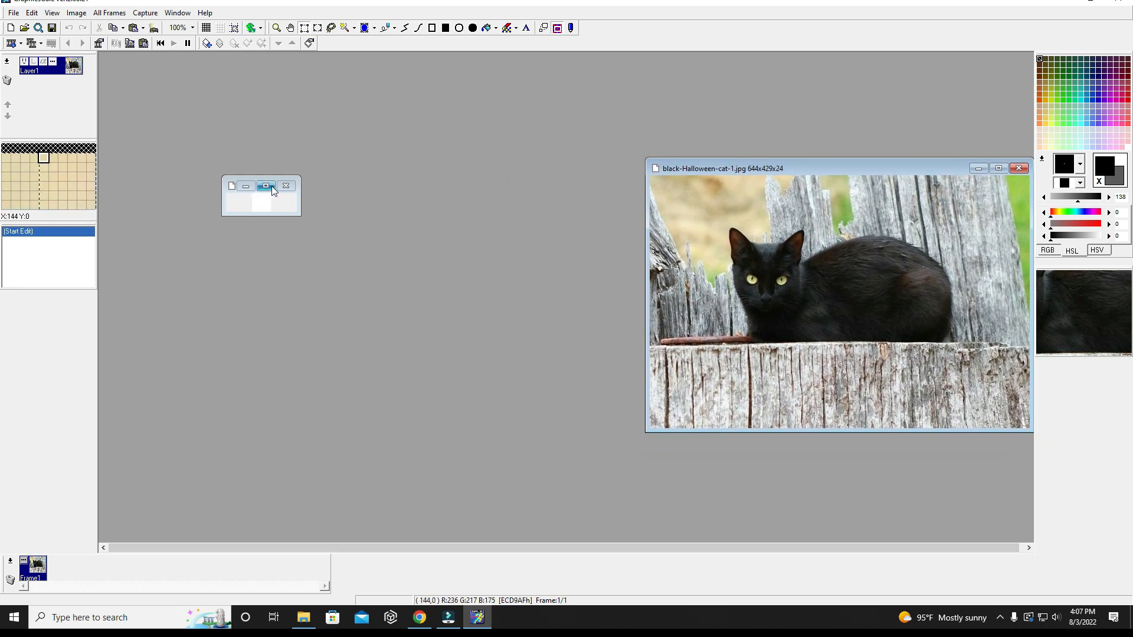
{"action": "left_click_drag", "start_coordinate": [299, 215], "coordinate": [614, 515]}
{"action": "left_click_drag", "start_coordinate": [397, 193], "coordinate": [280, 83]}
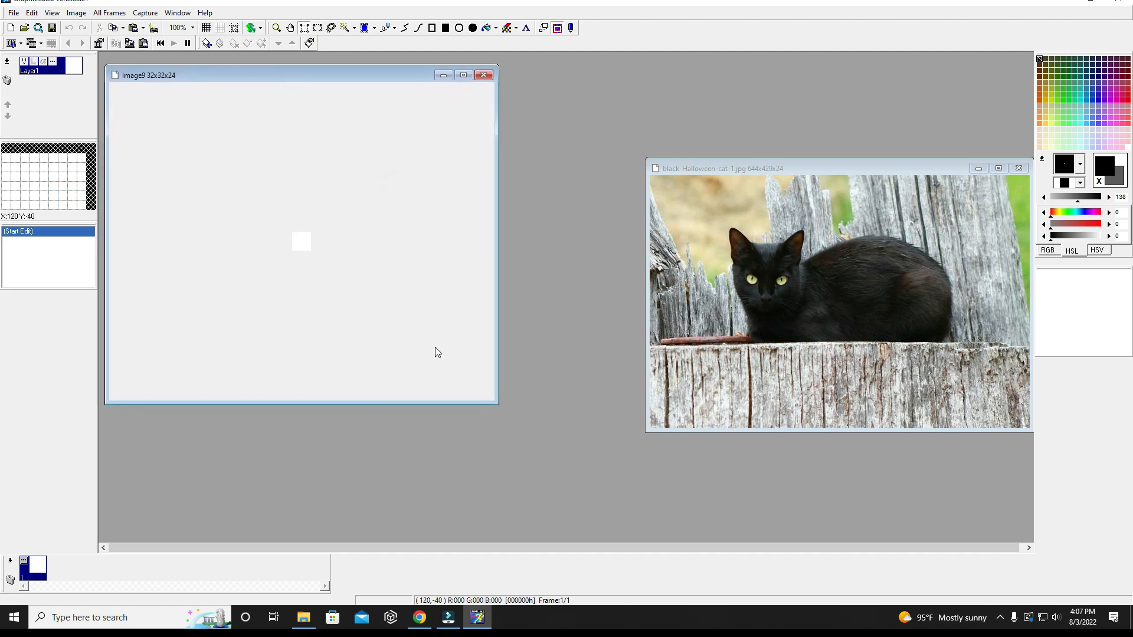
{"action": "left_click_drag", "start_coordinate": [496, 403], "coordinate": [625, 512]}
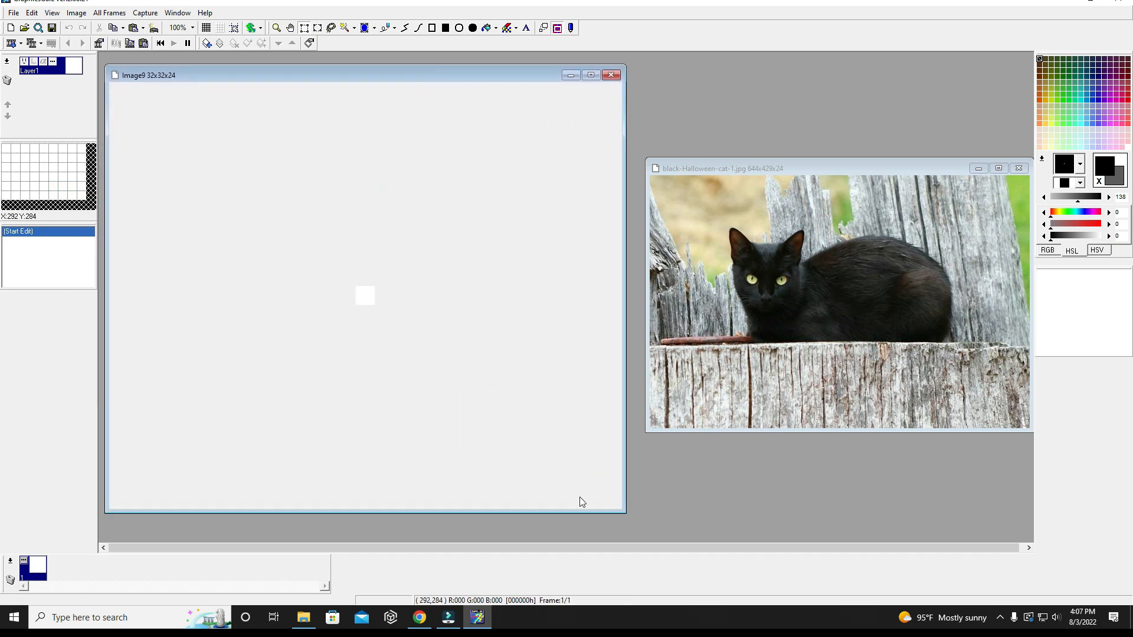
- Draw a wide black filled oval low on the canvas for the cat's body and a rounder one overlapping its left end for the head
{"action": "scroll", "coordinate": [361, 306], "scroll_direction": "up", "scroll_amount": 8}
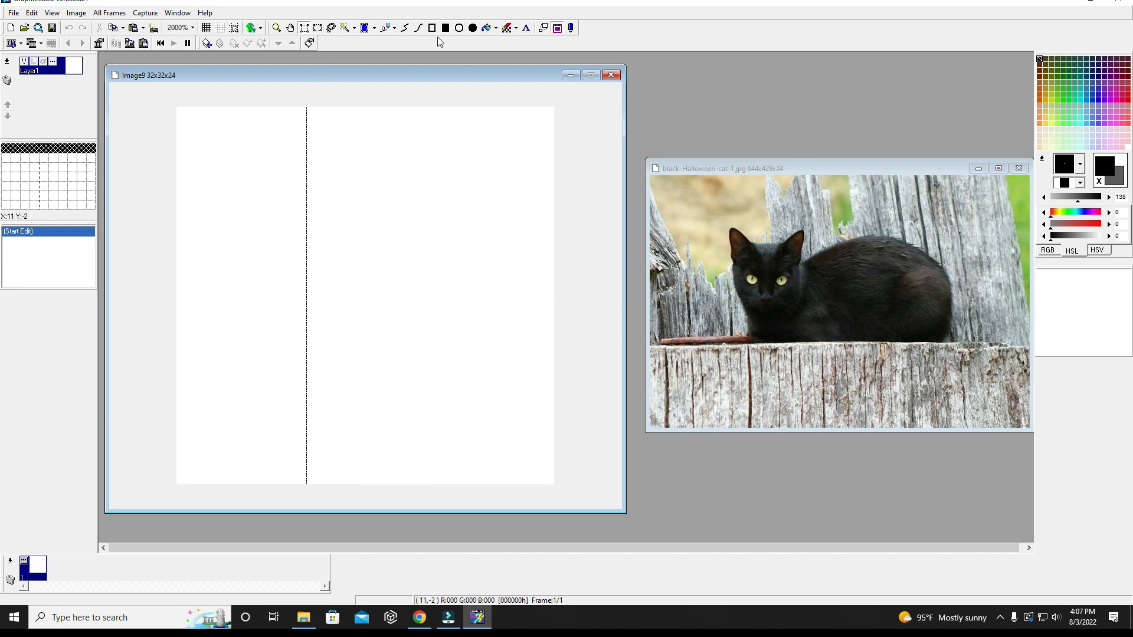
{"action": "left_click", "coordinate": [471, 30]}
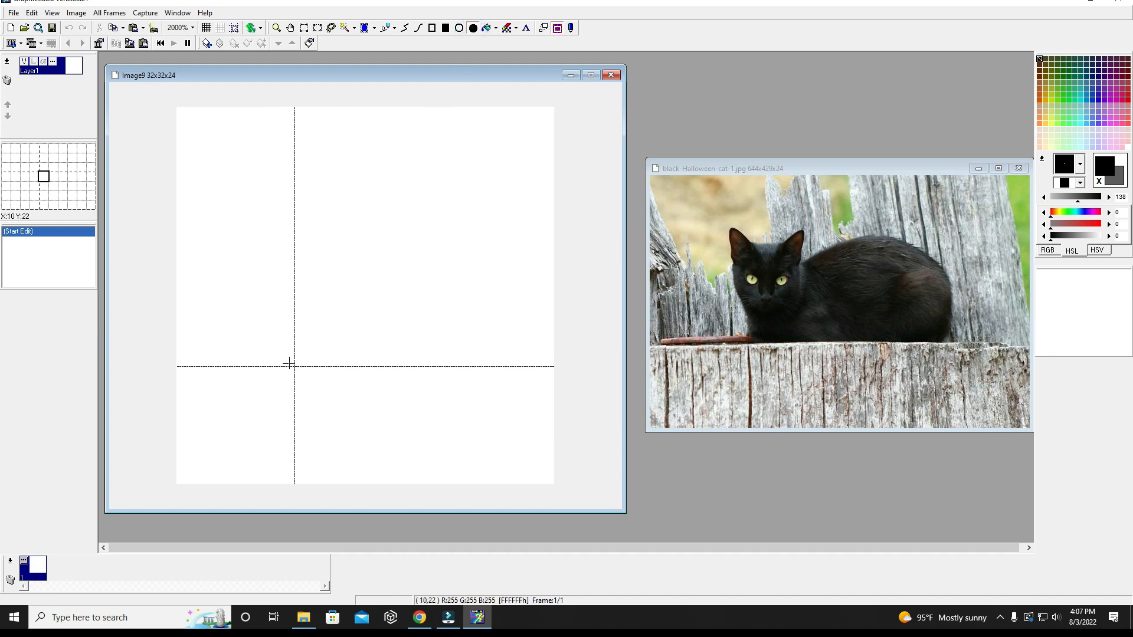
{"action": "left_click_drag", "start_coordinate": [260, 345], "coordinate": [528, 475]}
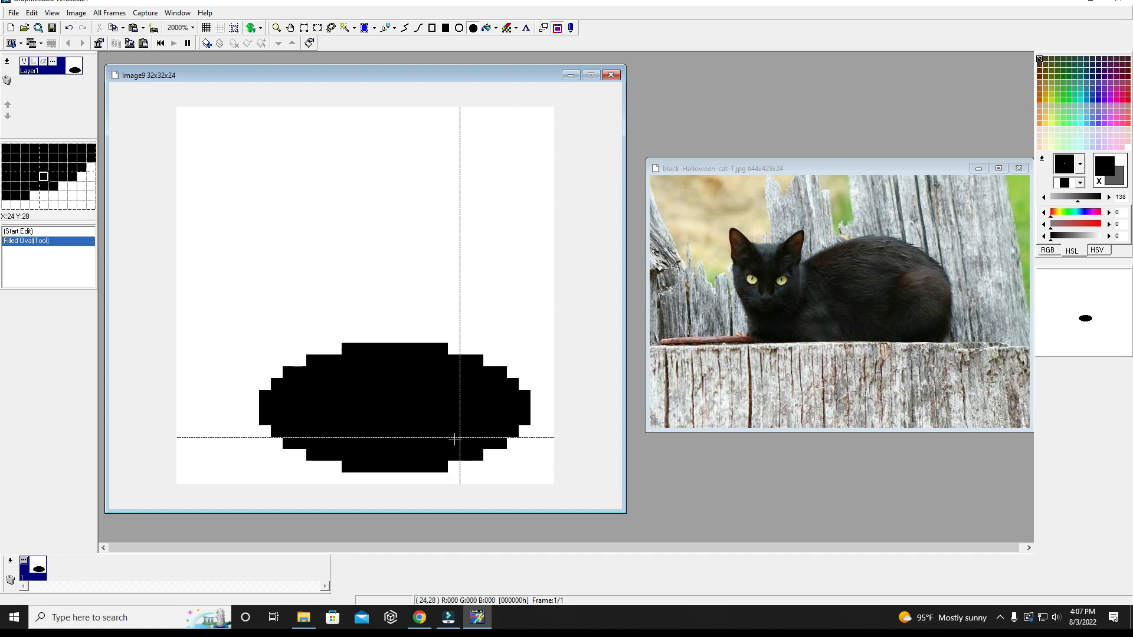
{"action": "left_click_drag", "start_coordinate": [212, 288], "coordinate": [340, 421]}
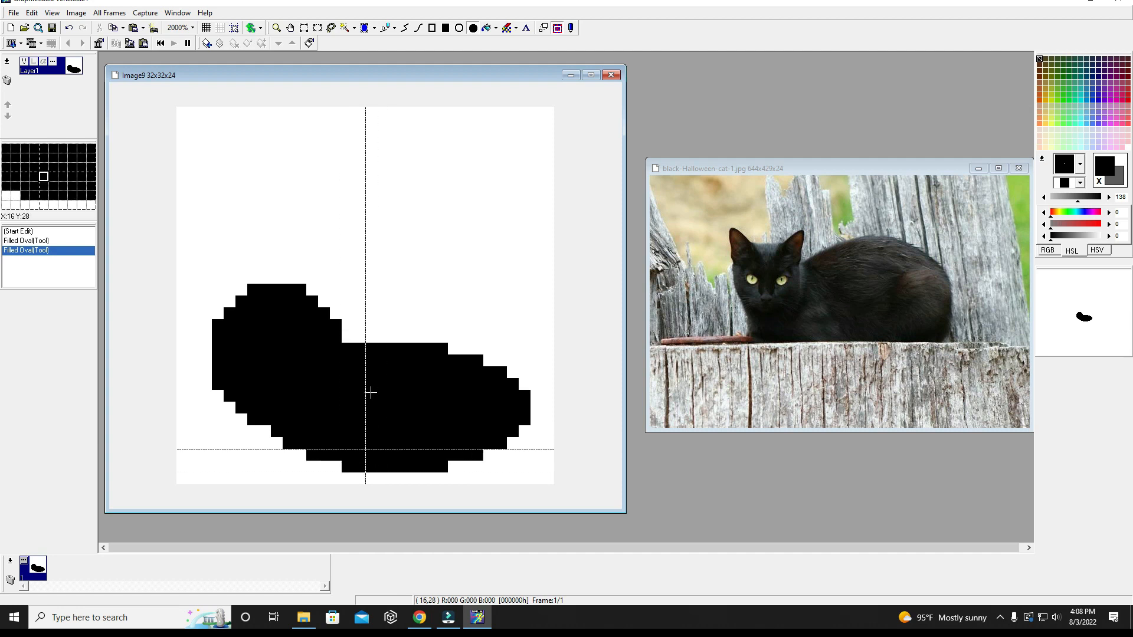
- Outline the pointed ear on the right side of the cat's head in black with the Pen tool
{"action": "left_click", "coordinate": [384, 30]}
{"action": "left_click", "coordinate": [301, 278]}
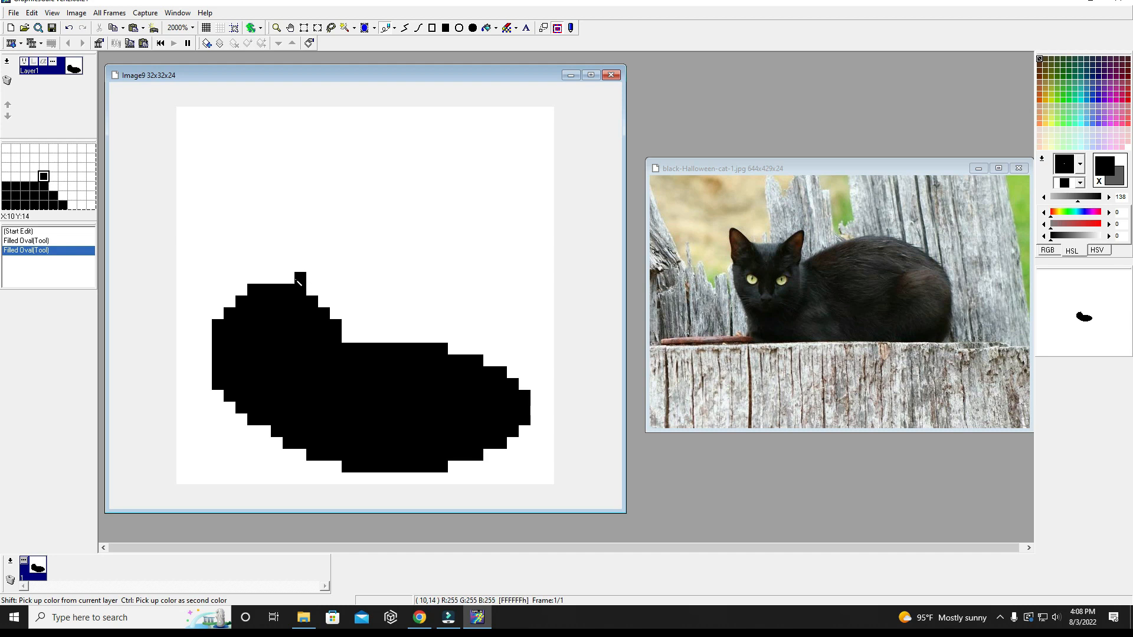
{"action": "left_click", "coordinate": [312, 266]}
{"action": "left_click", "coordinate": [324, 254]}
{"action": "left_click", "coordinate": [336, 266]}
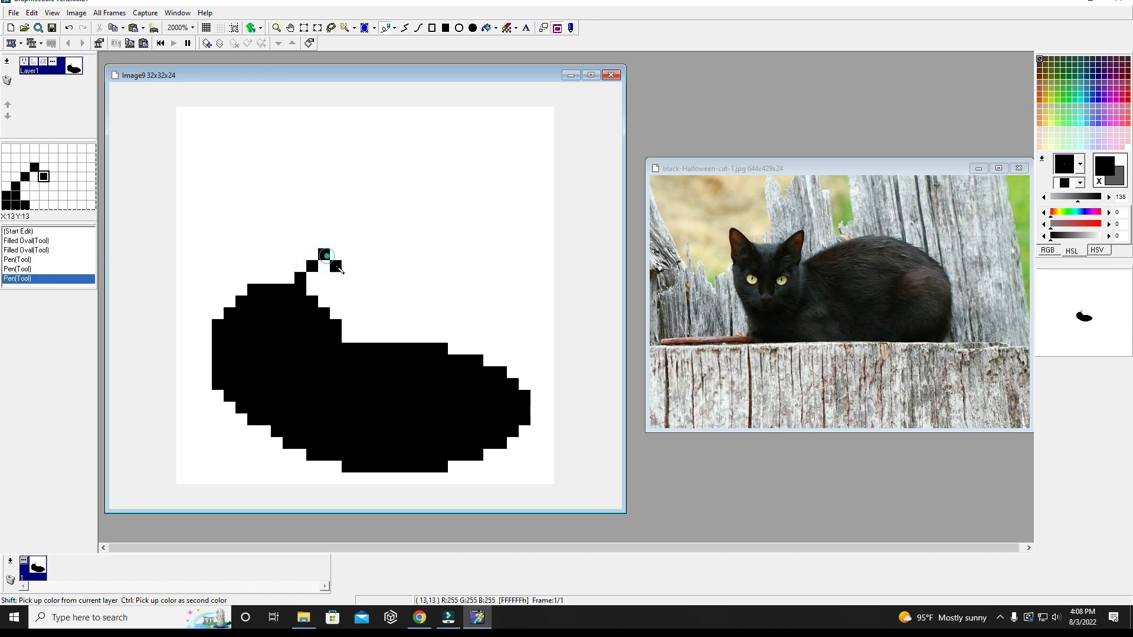
{"action": "left_click_drag", "start_coordinate": [340, 269], "coordinate": [341, 290]}
{"action": "left_click", "coordinate": [336, 300]}
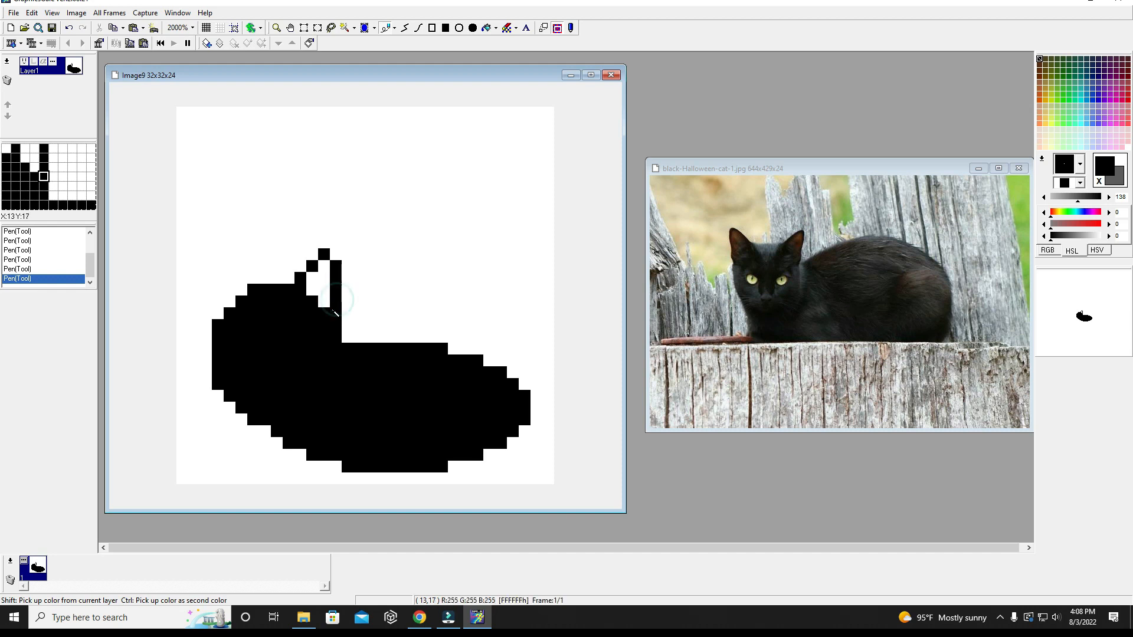
- Outline a matching pointed ear on the left side of the cat's head in black pixels
{"action": "left_click", "coordinate": [240, 269]}
{"action": "left_click", "coordinate": [233, 268]}
{"action": "left_click", "coordinate": [218, 258]}
{"action": "left_click", "coordinate": [208, 267]}
{"action": "mouse_move", "coordinate": [208, 267]}
{"action": "left_mouse_down"}
{"action": "mouse_move", "coordinate": [208, 311]}
{"action": "mouse_move", "coordinate": [250, 375]}
{"action": "mouse_move", "coordinate": [207, 364]}
{"action": "mouse_move", "coordinate": [206, 331]}
{"action": "left_mouse_up"}
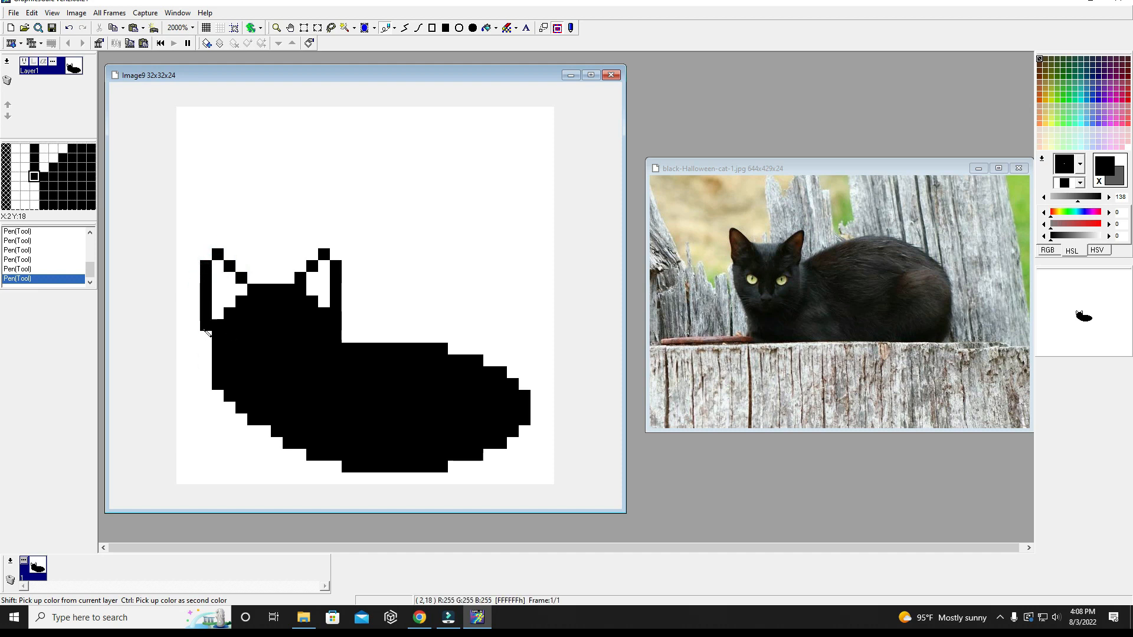
- Fill out the body's lower corners with black to give a flat base, and add a front paw extending at the lower left
{"action": "mouse_move", "coordinate": [241, 414]}
{"action": "left_mouse_down"}
{"action": "mouse_move", "coordinate": [239, 463]}
{"action": "mouse_move", "coordinate": [341, 467]}
{"action": "mouse_move", "coordinate": [266, 452]}
{"action": "mouse_move", "coordinate": [253, 442]}
{"action": "mouse_move", "coordinate": [258, 427]}
{"action": "mouse_move", "coordinate": [274, 447]}
{"action": "left_mouse_up"}
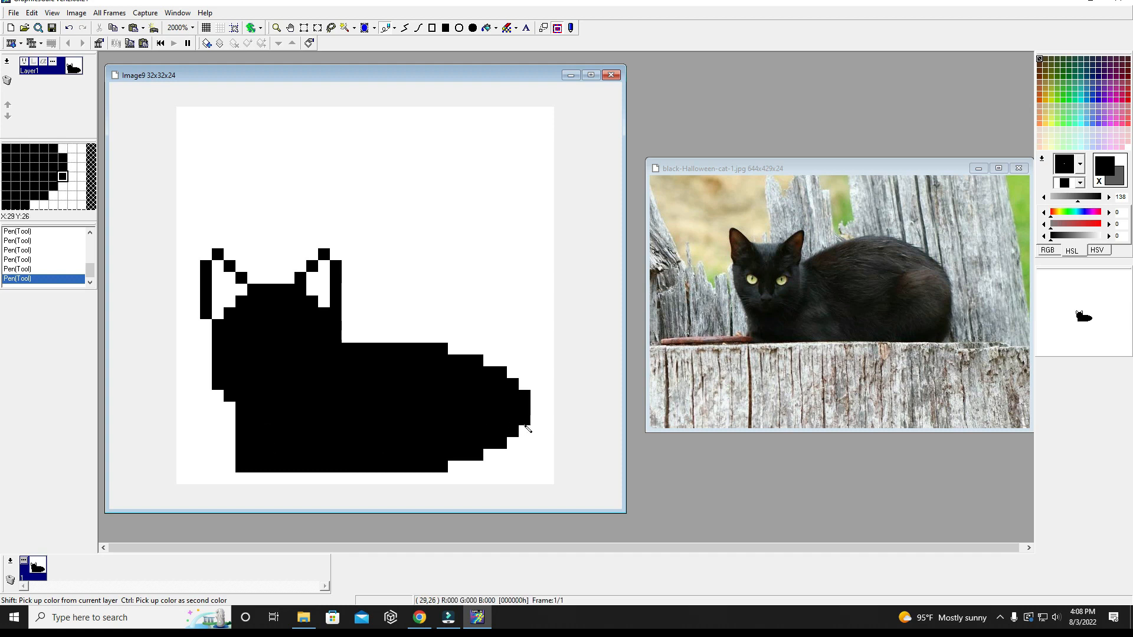
{"action": "mouse_move", "coordinate": [519, 420]}
{"action": "left_mouse_down"}
{"action": "mouse_move", "coordinate": [525, 466]}
{"action": "mouse_move", "coordinate": [460, 467]}
{"action": "mouse_move", "coordinate": [512, 445]}
{"action": "left_mouse_up"}
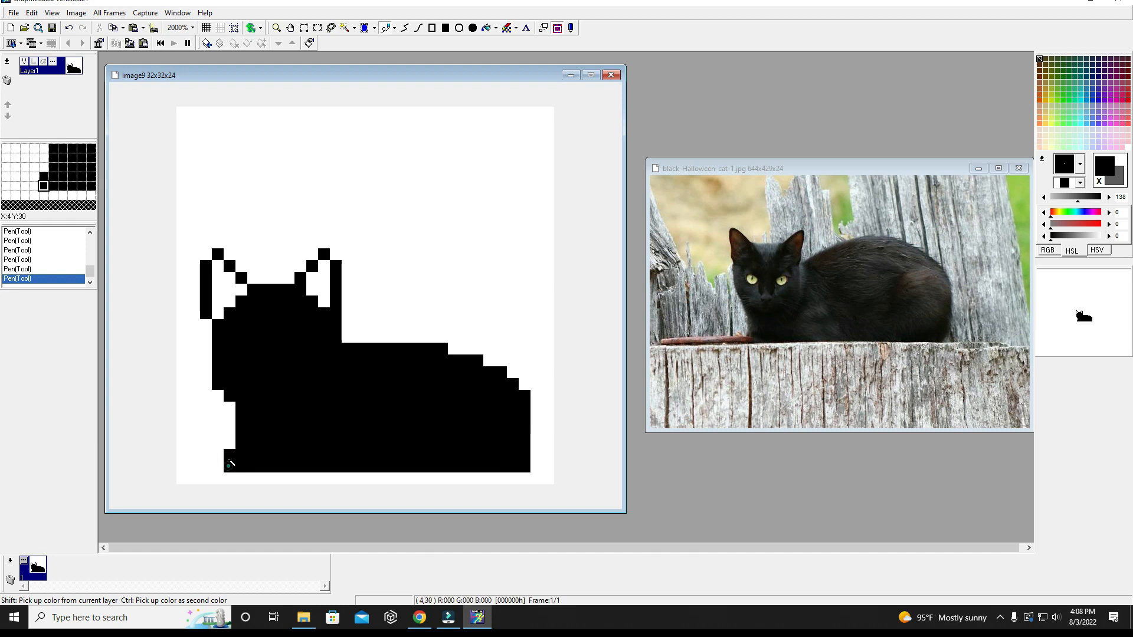
{"action": "left_click_drag", "start_coordinate": [229, 444], "coordinate": [218, 465]}
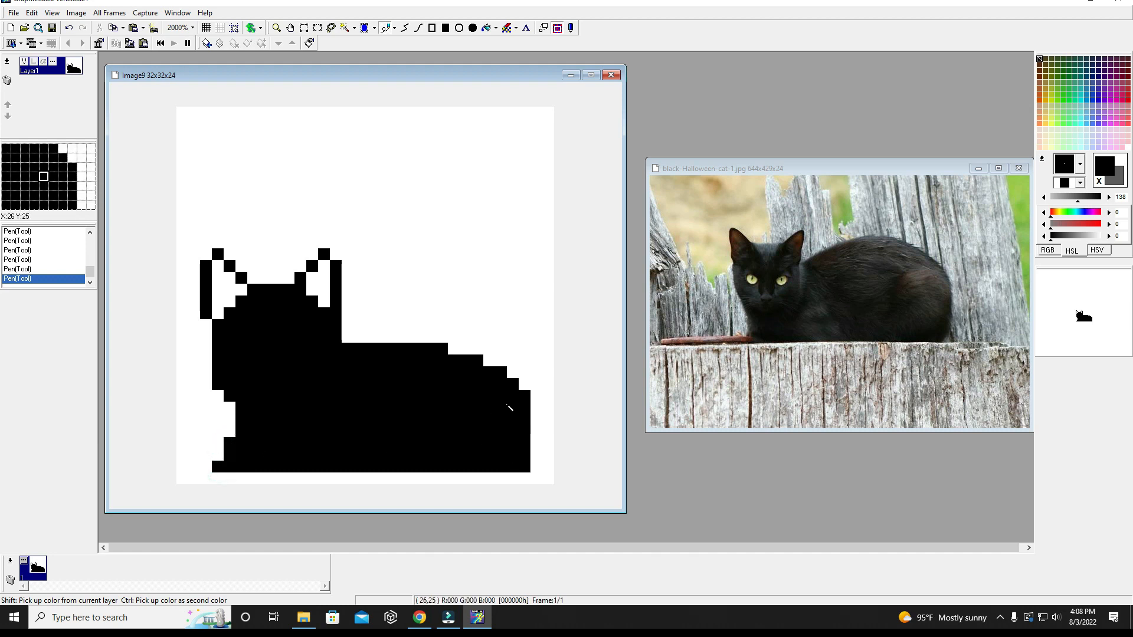
{"action": "left_click", "coordinate": [479, 349]}
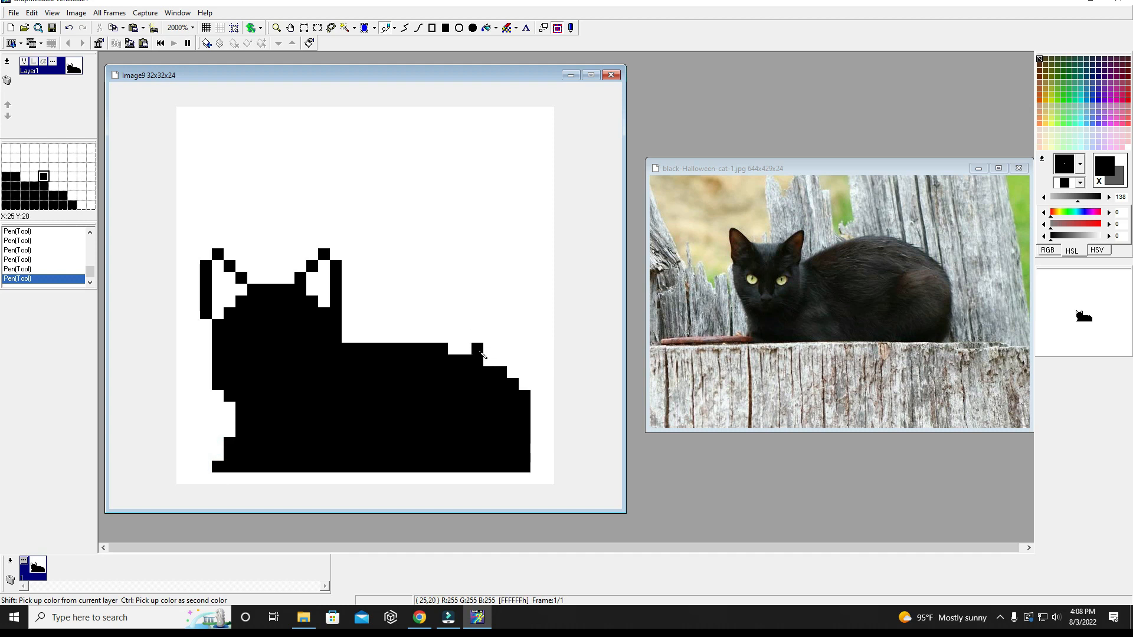
{"action": "key", "text": "ctrl+z"}
{"action": "left_click", "coordinate": [501, 361]}
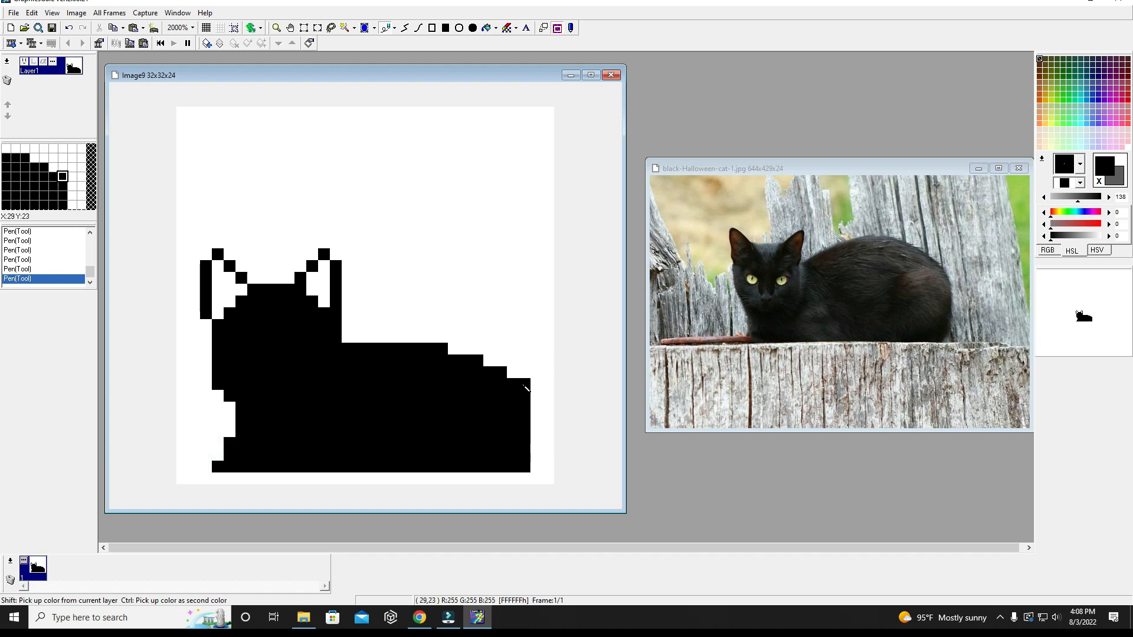
- Draw a black tail rising from the cat's rear and bending inward over its back in stair-stepped pixels
{"action": "mouse_move", "coordinate": [520, 380]}
{"action": "left_mouse_down"}
{"action": "mouse_move", "coordinate": [525, 327]}
{"action": "mouse_move", "coordinate": [487, 305]}
{"action": "left_mouse_up"}
{"action": "left_click", "coordinate": [521, 314]}
{"action": "left_click", "coordinate": [497, 287]}
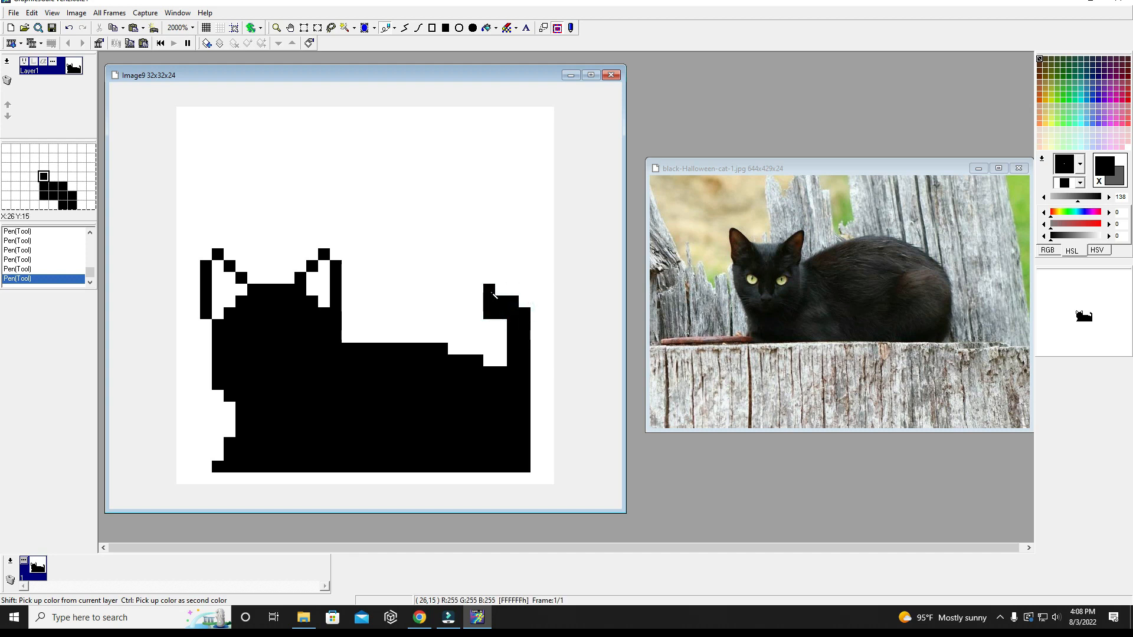
{"action": "left_click_drag", "start_coordinate": [481, 298], "coordinate": [468, 295]}
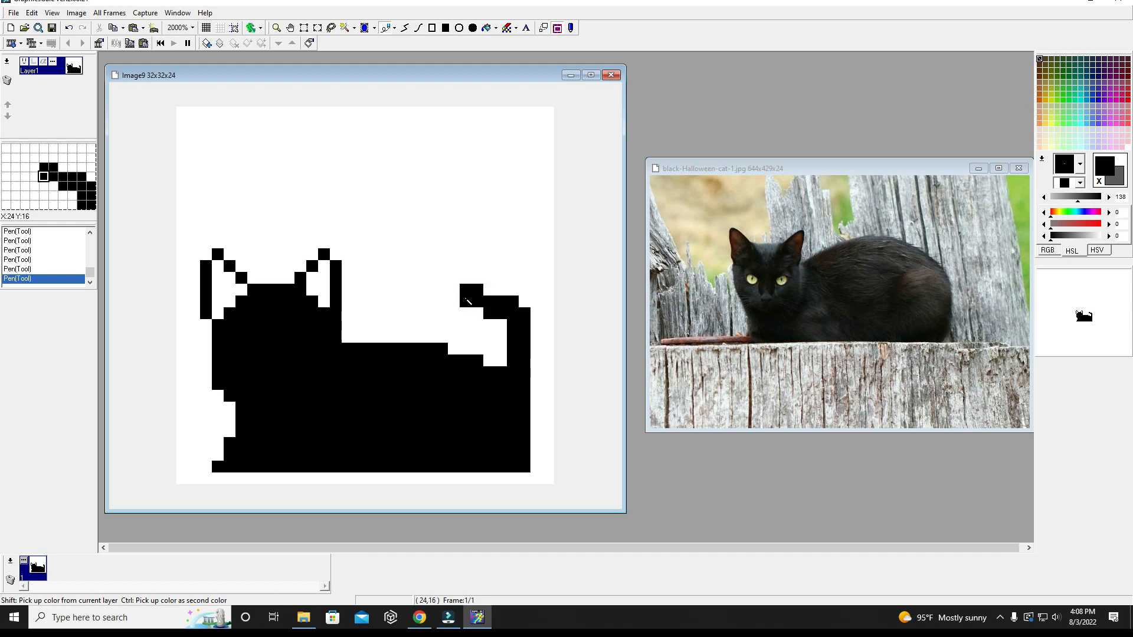
{"action": "left_click", "coordinate": [489, 290]}
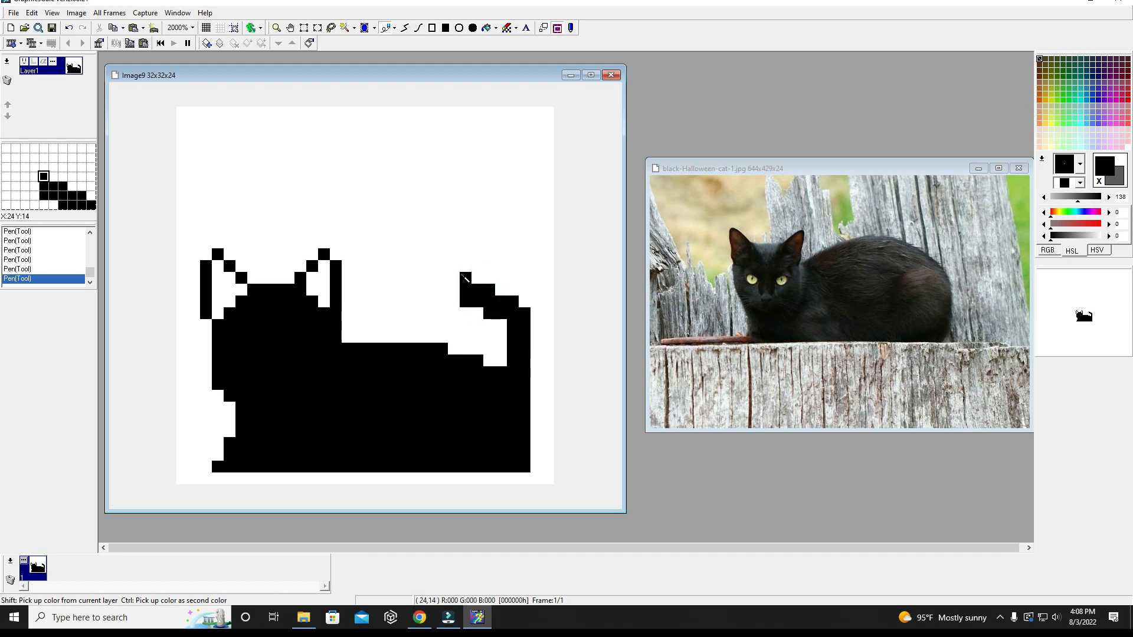
- Extend the black tail upward, curl its tip outward, and thicken its base with one pixel where it meets the back
{"action": "left_click", "coordinate": [464, 276]}
{"action": "left_click_drag", "start_coordinate": [475, 269], "coordinate": [469, 268]}
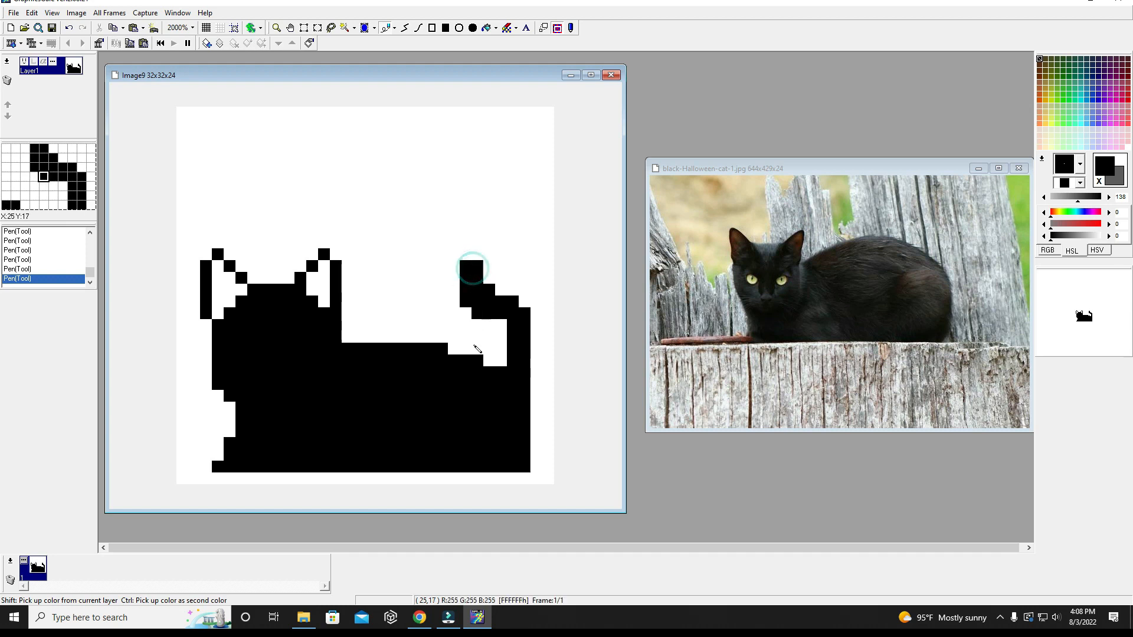
{"action": "left_click_drag", "start_coordinate": [495, 254], "coordinate": [493, 246]}
{"action": "left_click", "coordinate": [466, 254]}
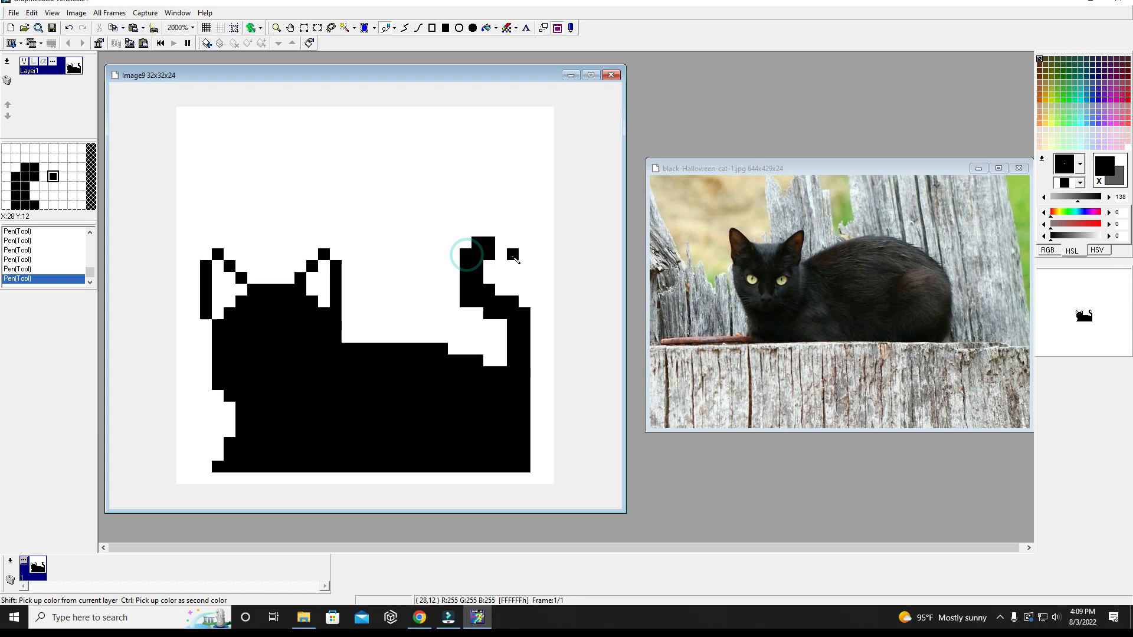
{"action": "left_click", "coordinate": [501, 360]}
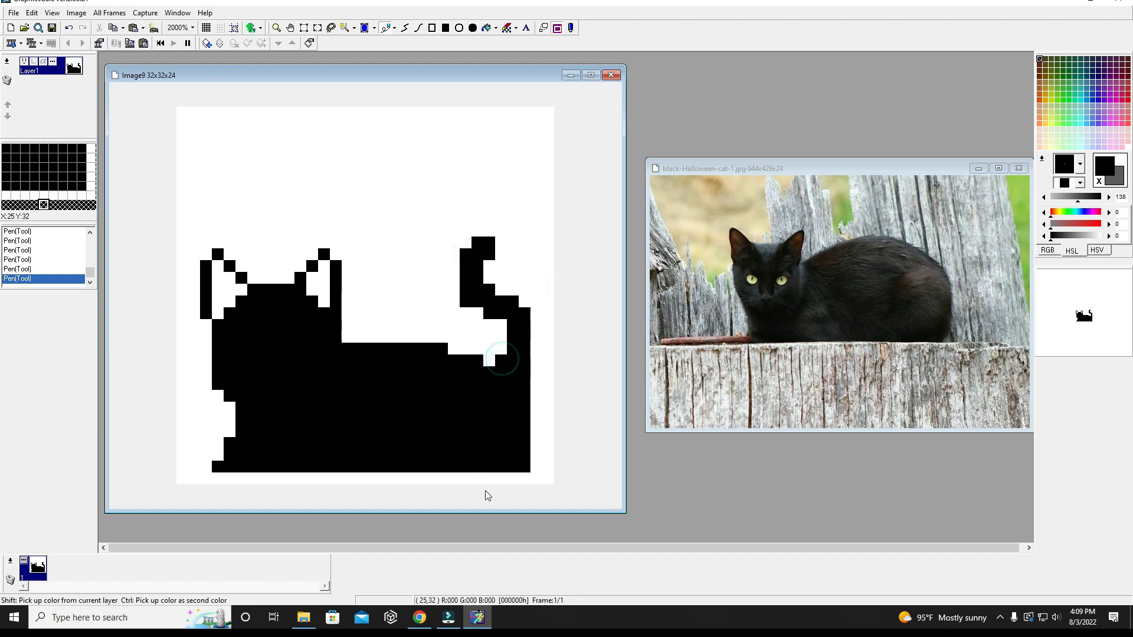
{"action": "left_click", "coordinate": [500, 253]}
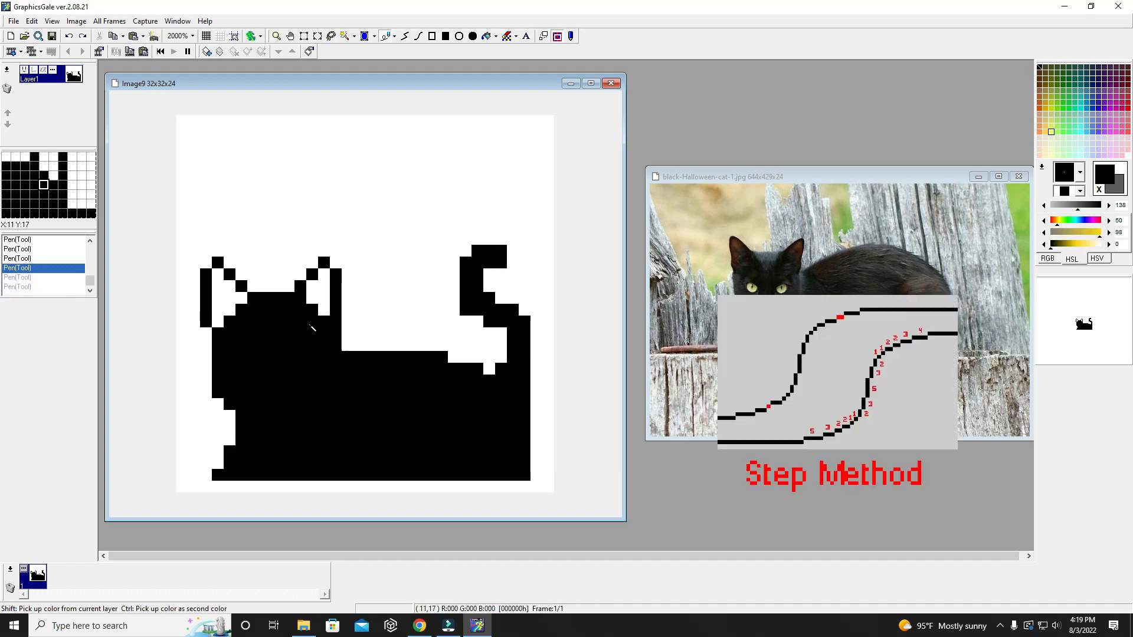
- Fill the inner corner of the left ear and widen the left side of the head by one column of black pixels
{"action": "left_click", "coordinate": [241, 300]}
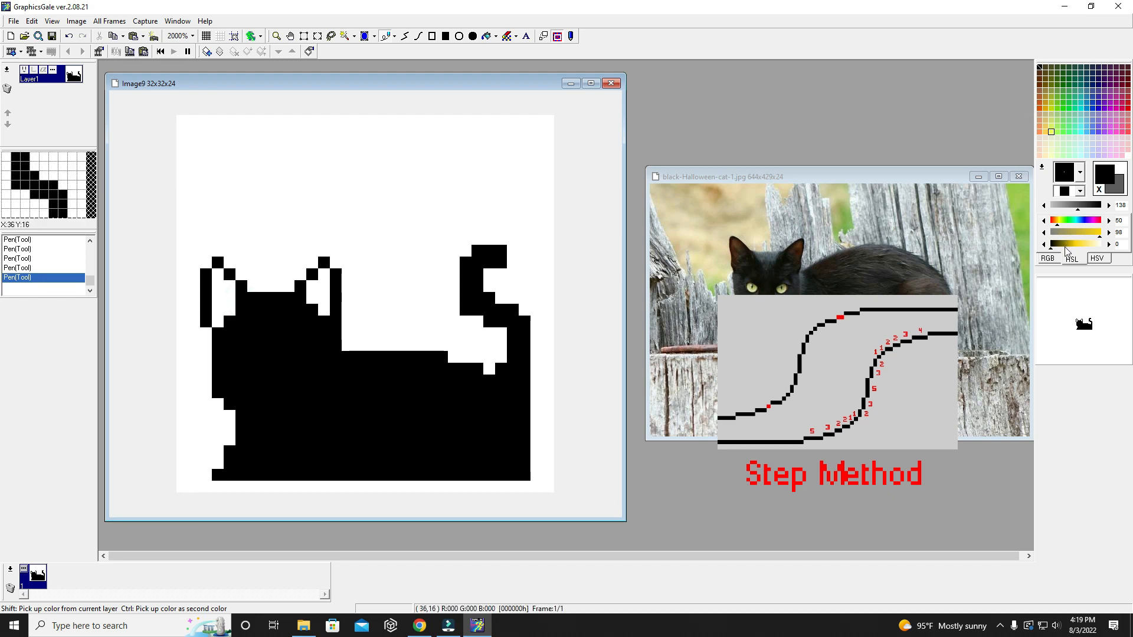
{"action": "left_click", "coordinate": [211, 343]}
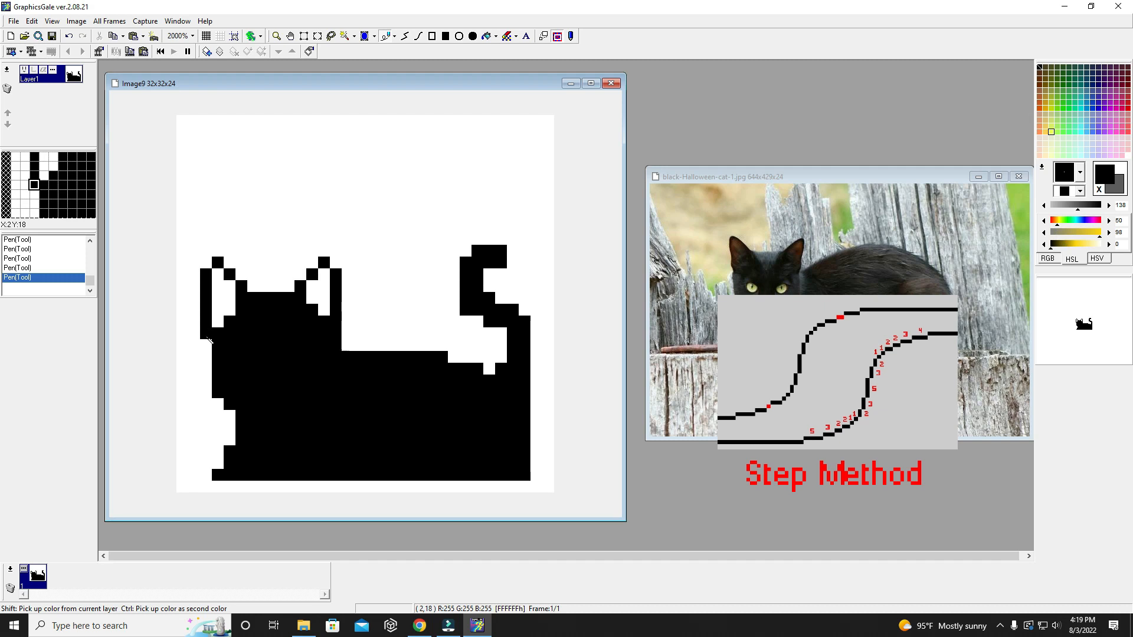
{"action": "left_click", "coordinate": [206, 346]}
{"action": "left_click", "coordinate": [204, 358]}
{"action": "left_click_drag", "start_coordinate": [209, 372], "coordinate": [209, 381]}
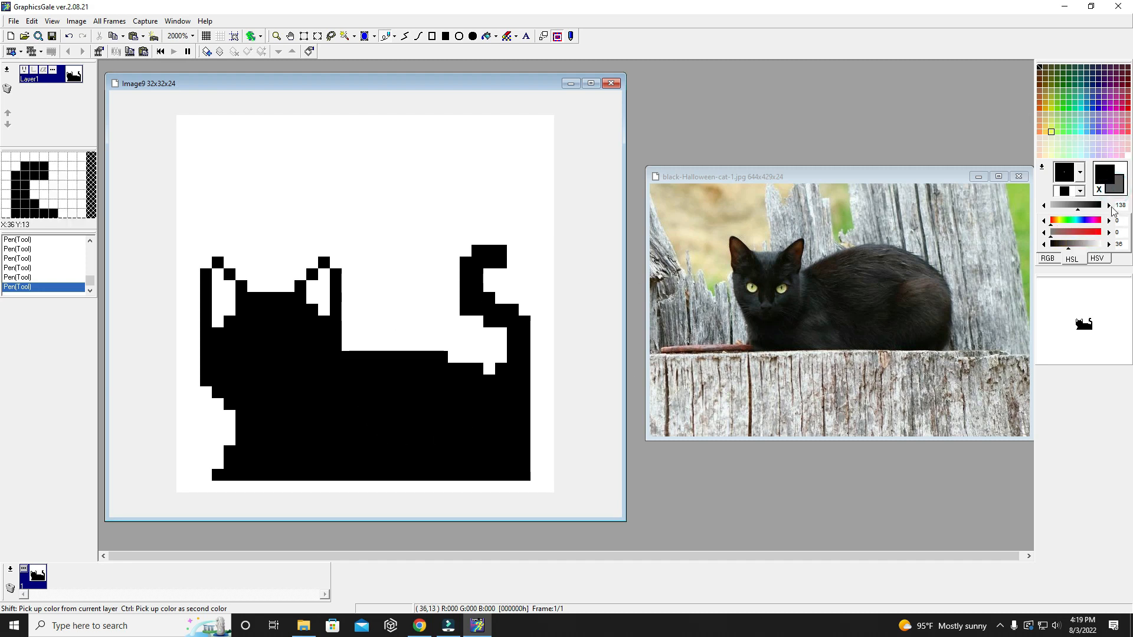
- Draw a dark grey one-pixel line under the head, running diagonally from the back of the neck down to a flat section at the chest
{"action": "left_click", "coordinate": [1099, 189]}
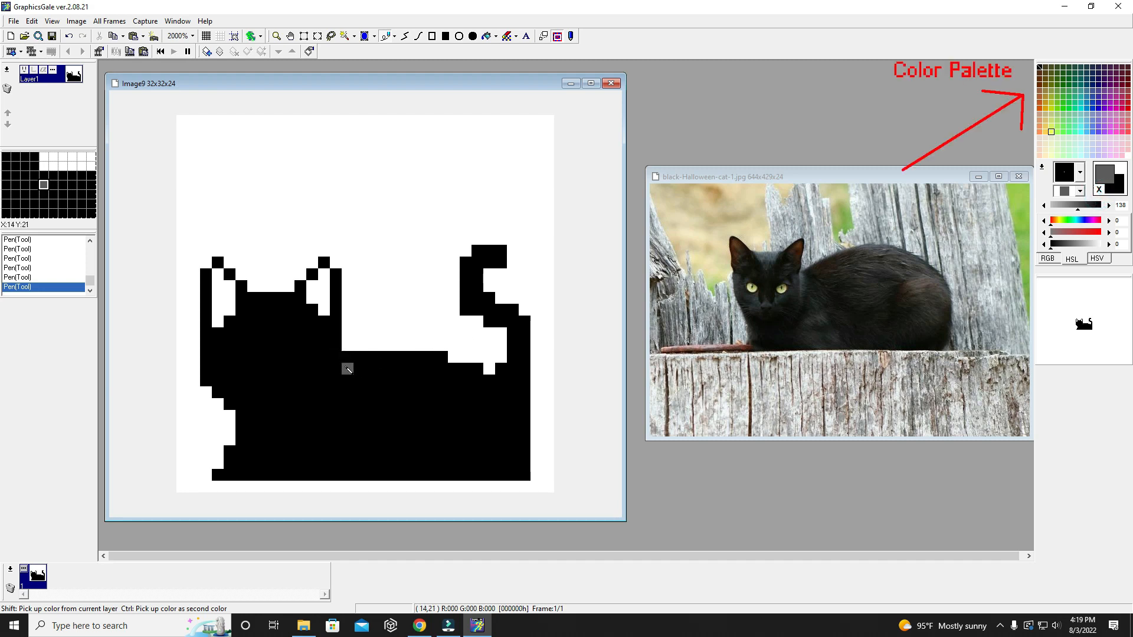
{"action": "left_click_drag", "start_coordinate": [348, 358], "coordinate": [346, 370]}
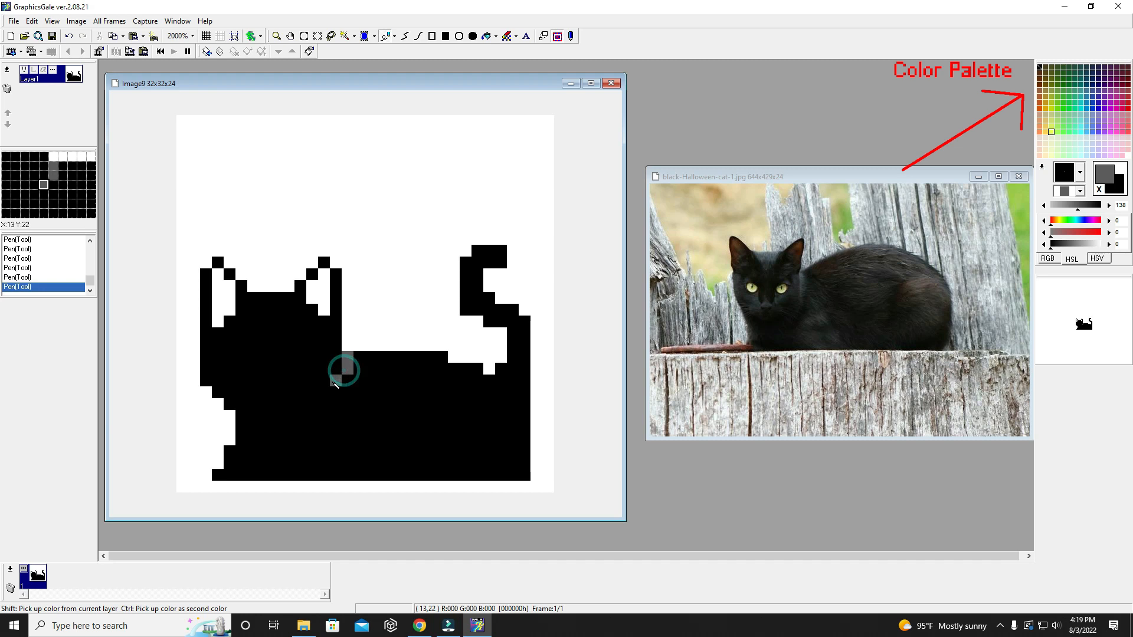
{"action": "left_click", "coordinate": [333, 382]}
{"action": "left_click", "coordinate": [322, 393]}
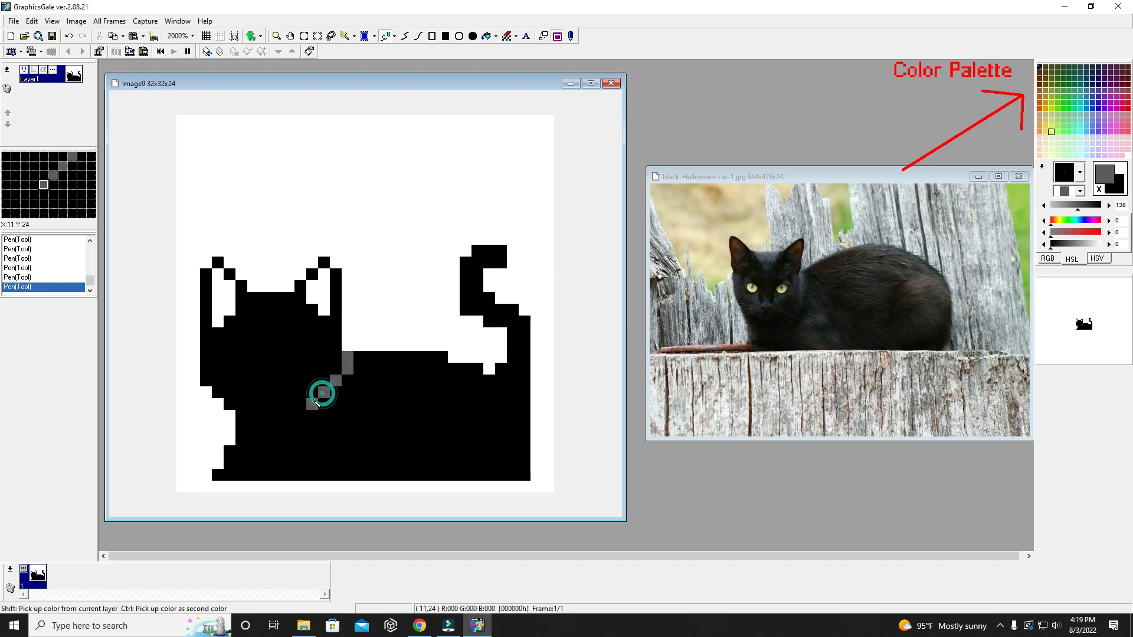
{"action": "left_click", "coordinate": [311, 403]}
{"action": "left_click", "coordinate": [298, 416]}
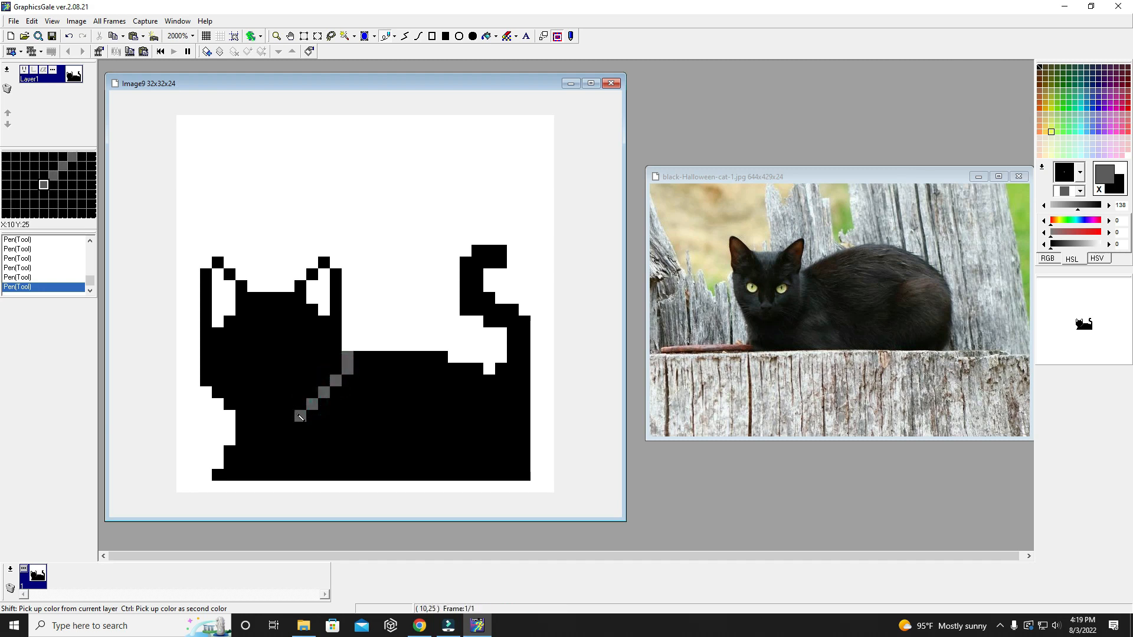
{"action": "left_click", "coordinate": [280, 417]}
{"action": "left_click", "coordinate": [268, 417]}
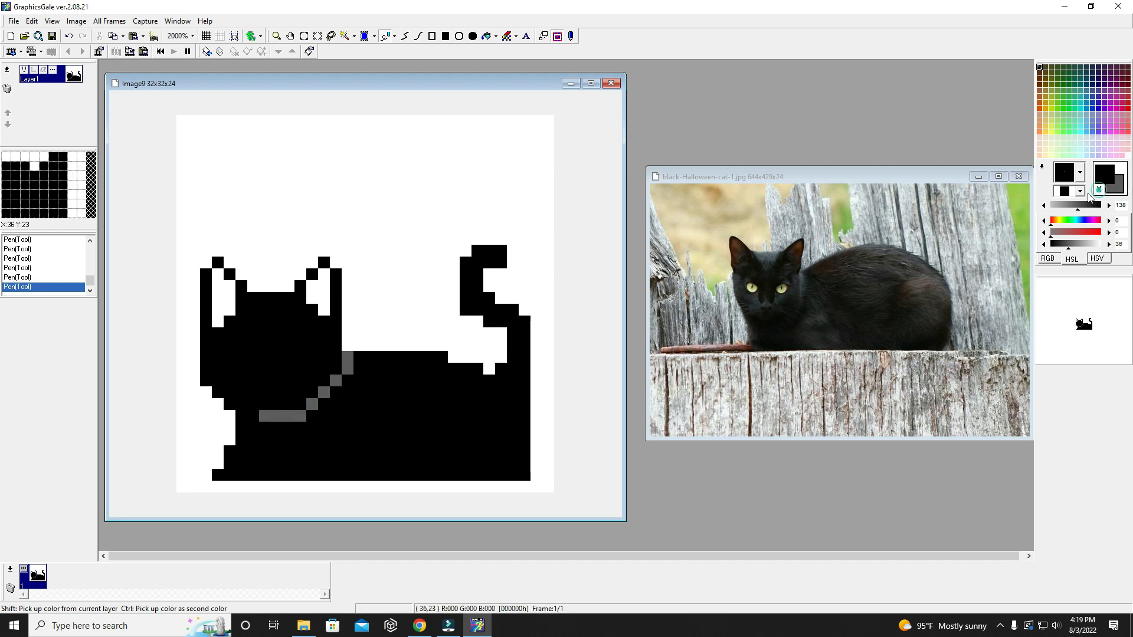
- Trim the grey neck line with black by one pixel at its lower left end and one at its upper right end
{"action": "left_click", "coordinate": [265, 416]}
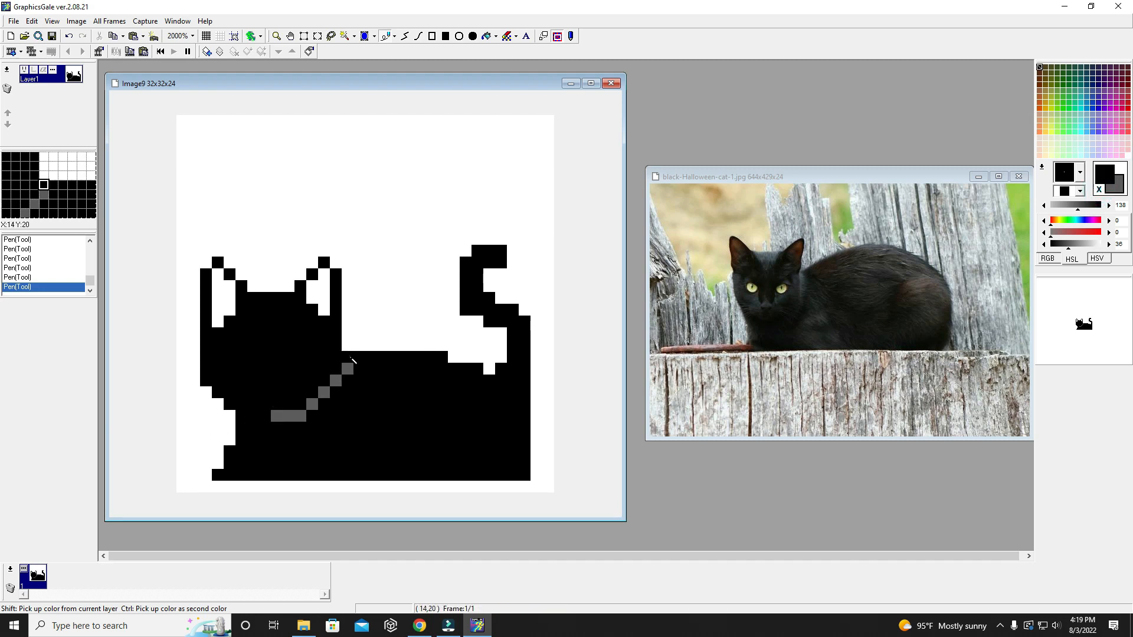
{"action": "left_click", "coordinate": [350, 356]}
{"action": "left_click", "coordinate": [346, 372]}
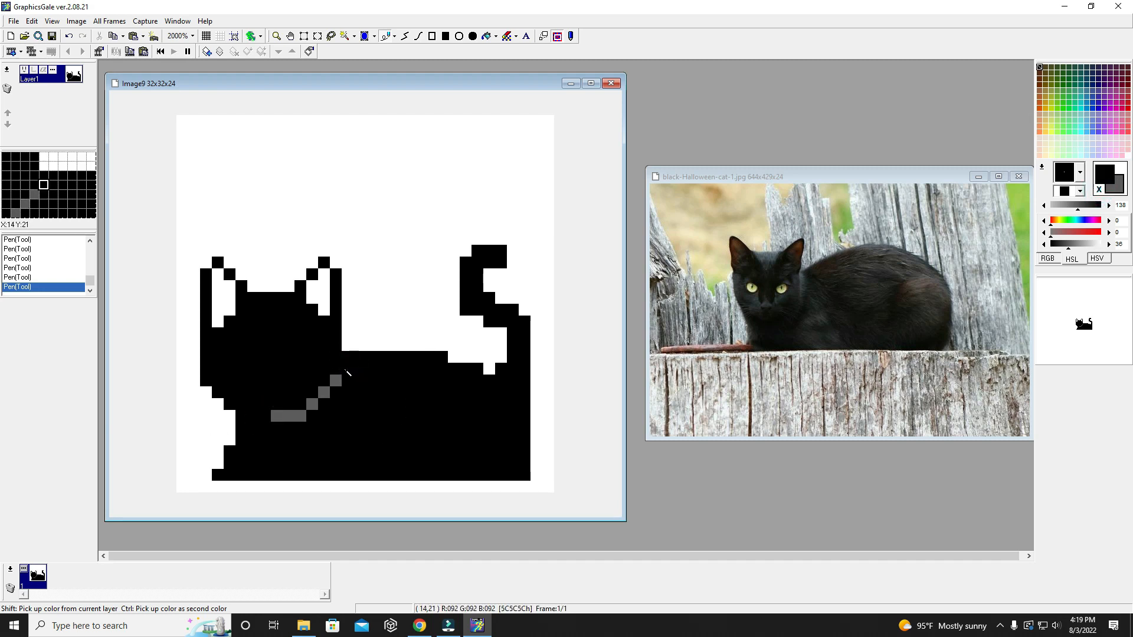
{"action": "right_click", "coordinate": [347, 370]}
{"action": "left_click", "coordinate": [478, 488]}
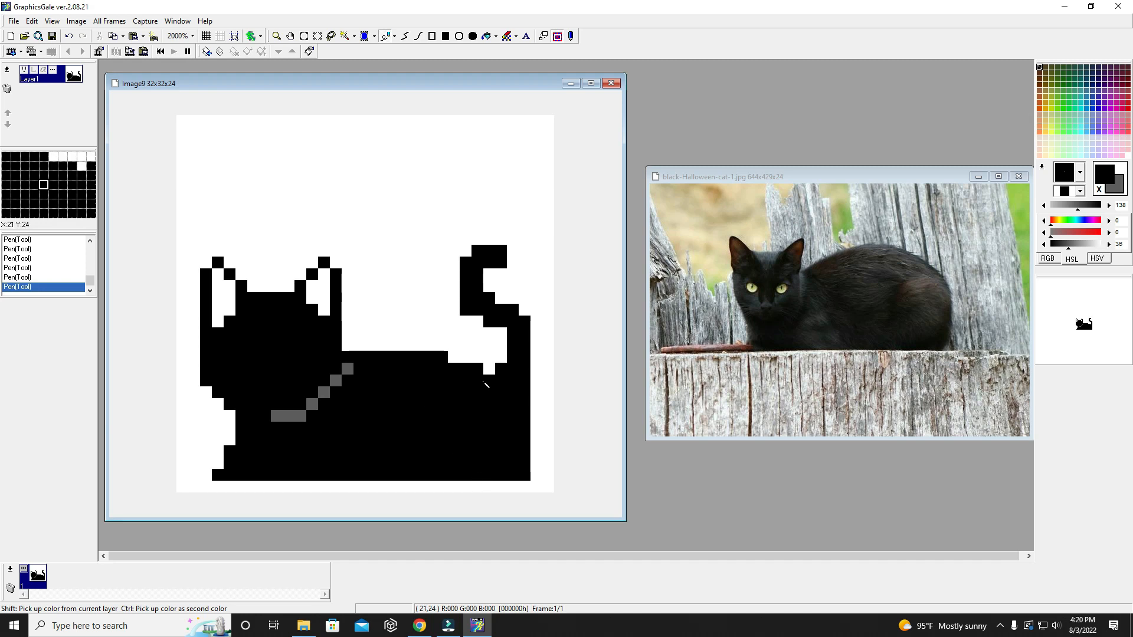
- Add a row of black pixels along the top of the back, stepping down toward the tail, to make it rounder
{"action": "left_click", "coordinate": [384, 346]}
{"action": "key", "text": "ctrl+z"}
{"action": "left_click", "coordinate": [361, 345]}
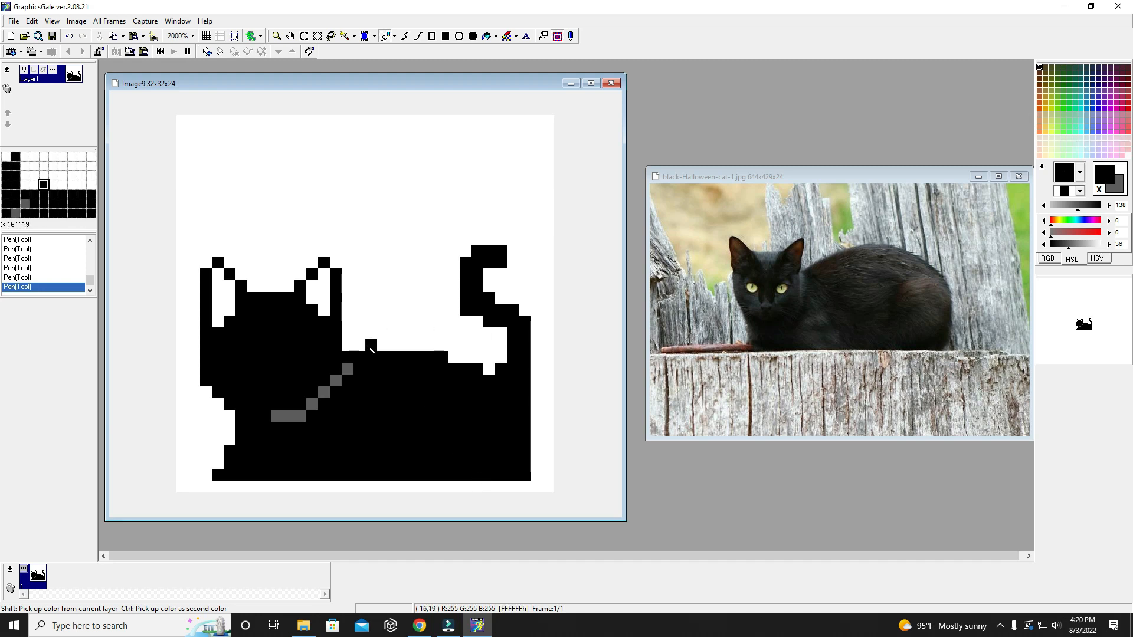
{"action": "left_click_drag", "start_coordinate": [367, 347], "coordinate": [466, 355]}
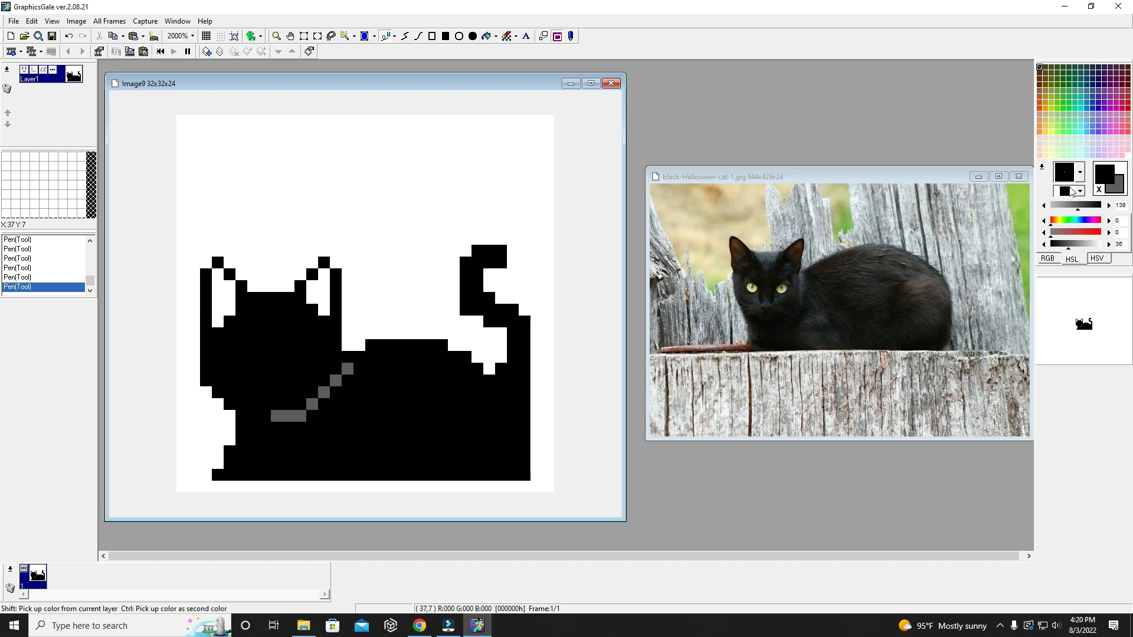
- Carve out the gap between the back and the tail base with two white pixels
{"action": "left_click", "coordinate": [1128, 157]}
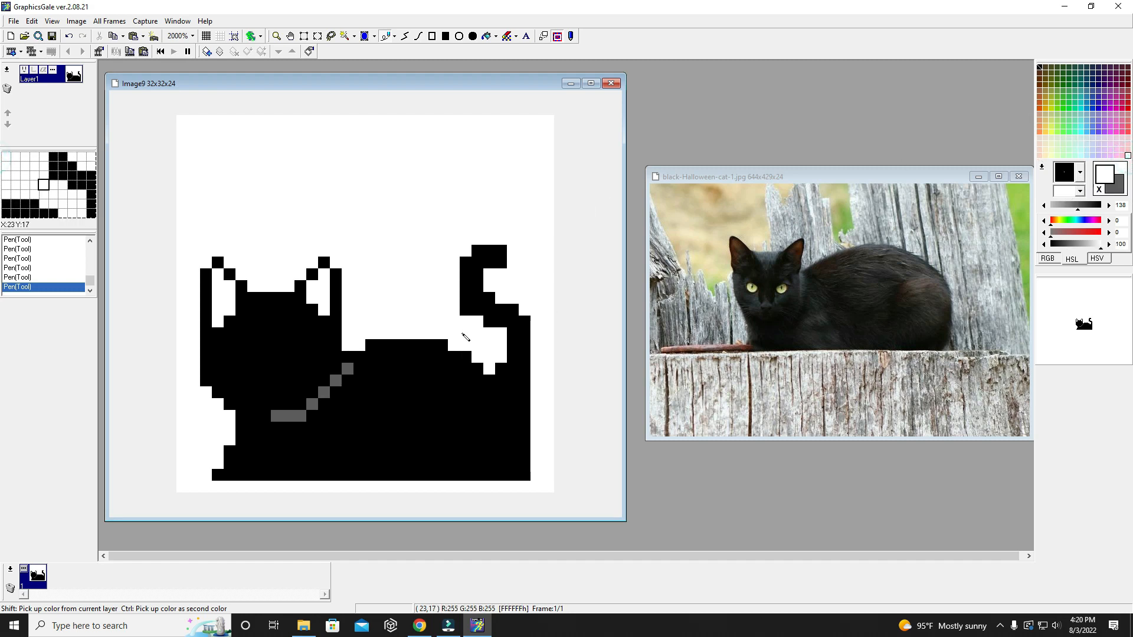
{"action": "left_click", "coordinate": [502, 368]}
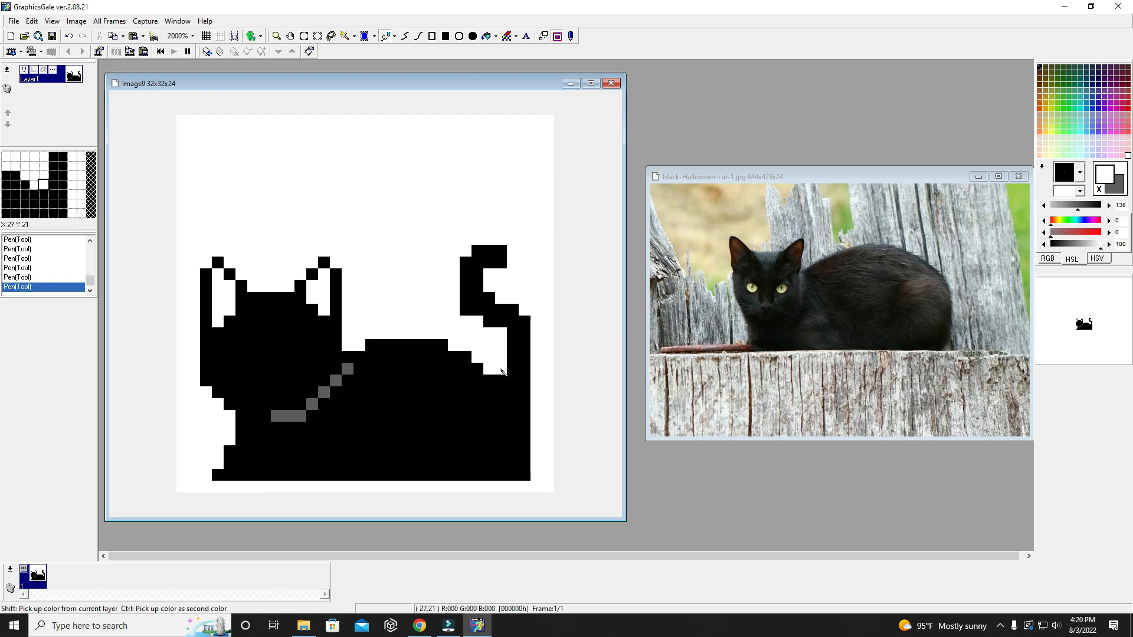
{"action": "left_click", "coordinate": [502, 381]}
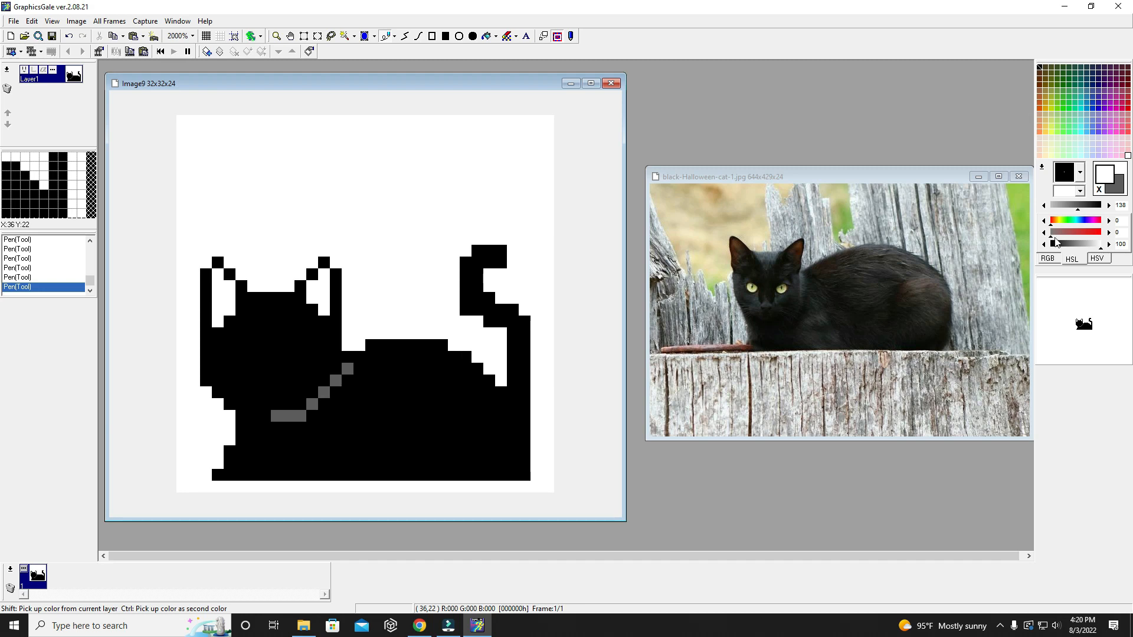
- Draw a short dark grey haunch line on the rear of the body, rising diagonally and ending in a three-pixel horizontal section
{"action": "right_click", "coordinate": [1039, 68]}
{"action": "left_click", "coordinate": [1099, 189]}
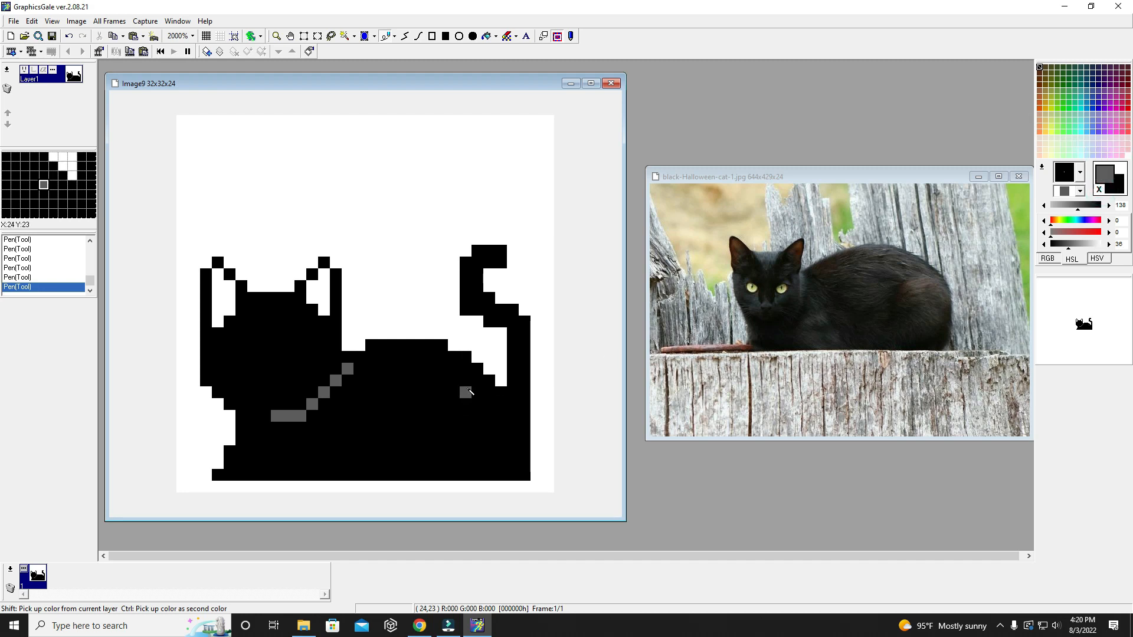
{"action": "left_click", "coordinate": [428, 402]}
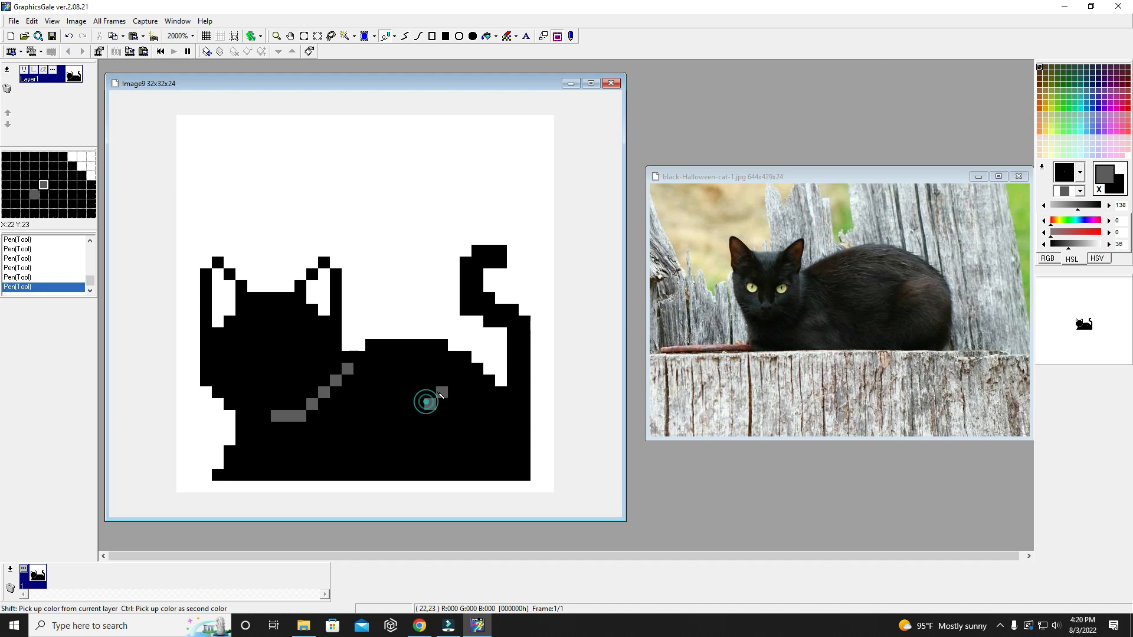
{"action": "left_click", "coordinate": [441, 391]}
{"action": "left_click", "coordinate": [454, 383]}
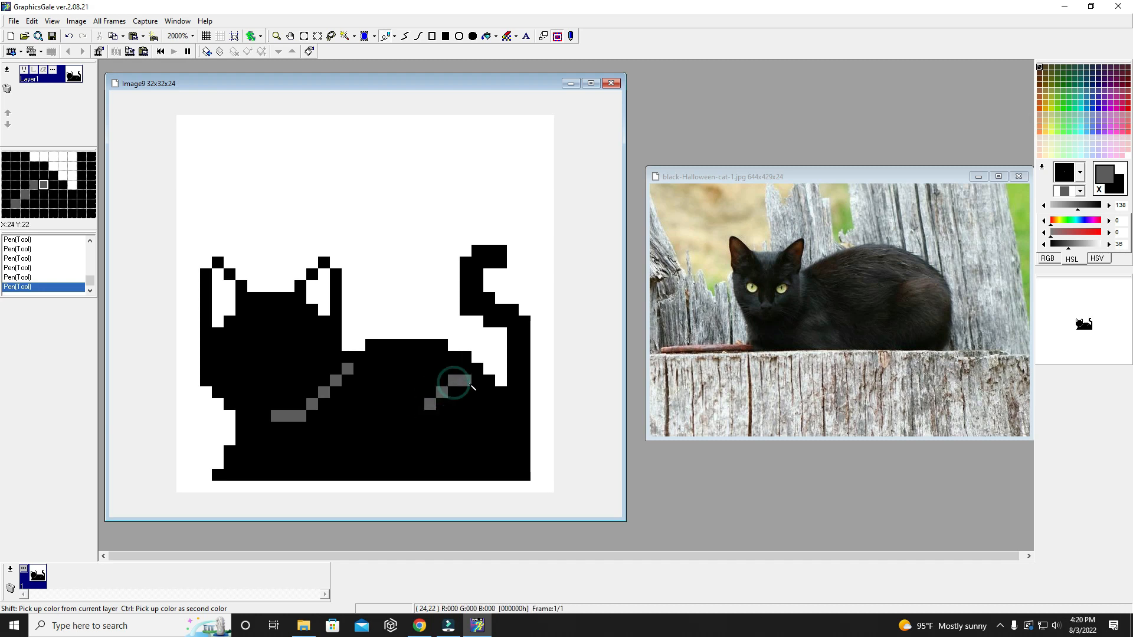
{"action": "left_click", "coordinate": [470, 384]}
{"action": "left_click", "coordinate": [476, 384]}
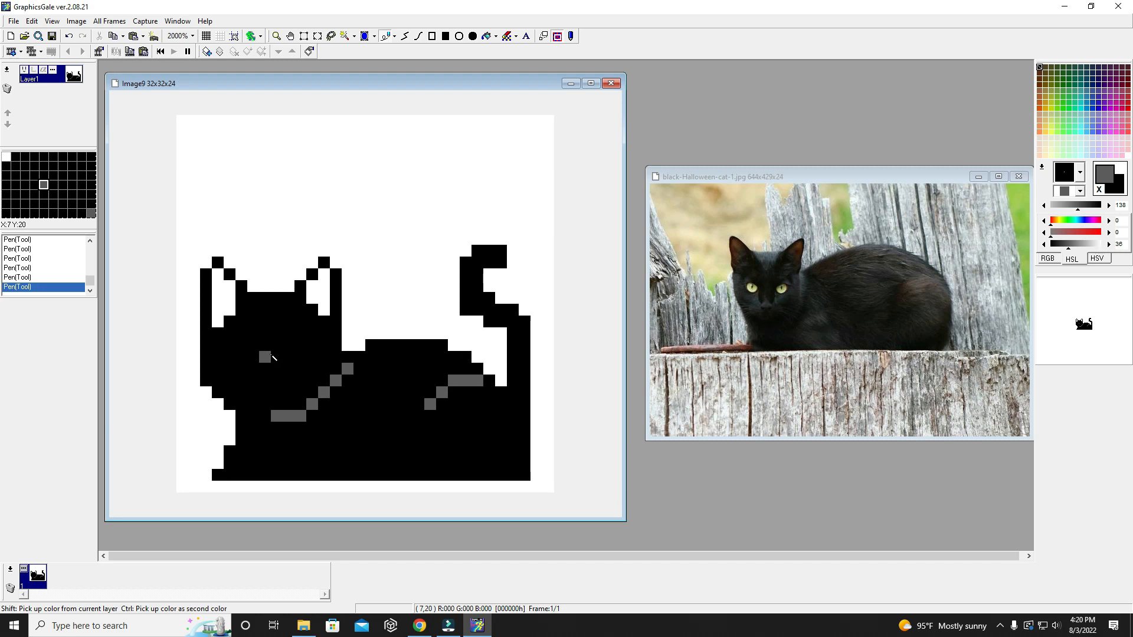
- Add a two-pixel grey nose and two 2 x 2 yellow eyes with hue 54, saturation 82 and luminosity 57
{"action": "left_click_drag", "start_coordinate": [277, 357], "coordinate": [265, 357]}
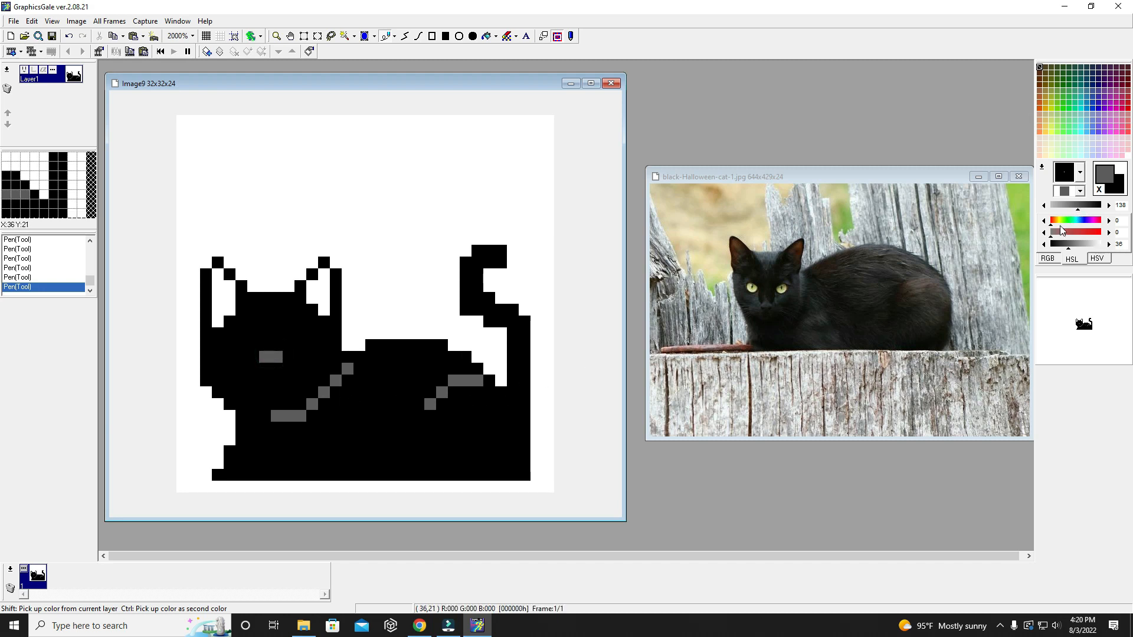
{"action": "left_click", "coordinate": [1091, 232]}
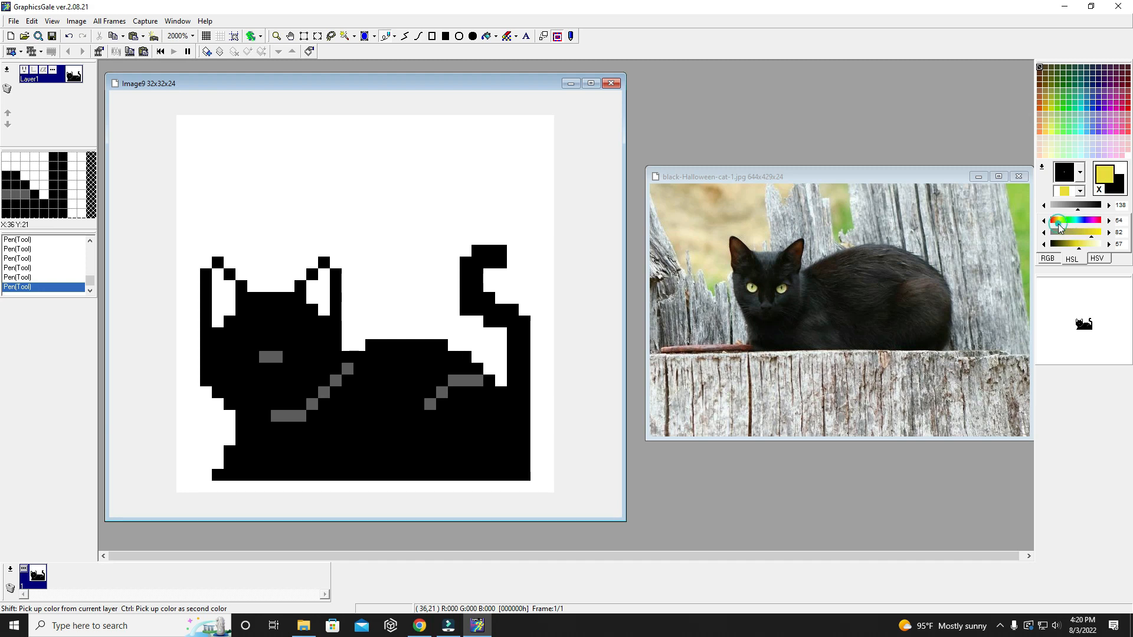
{"action": "left_click", "coordinate": [301, 333]}
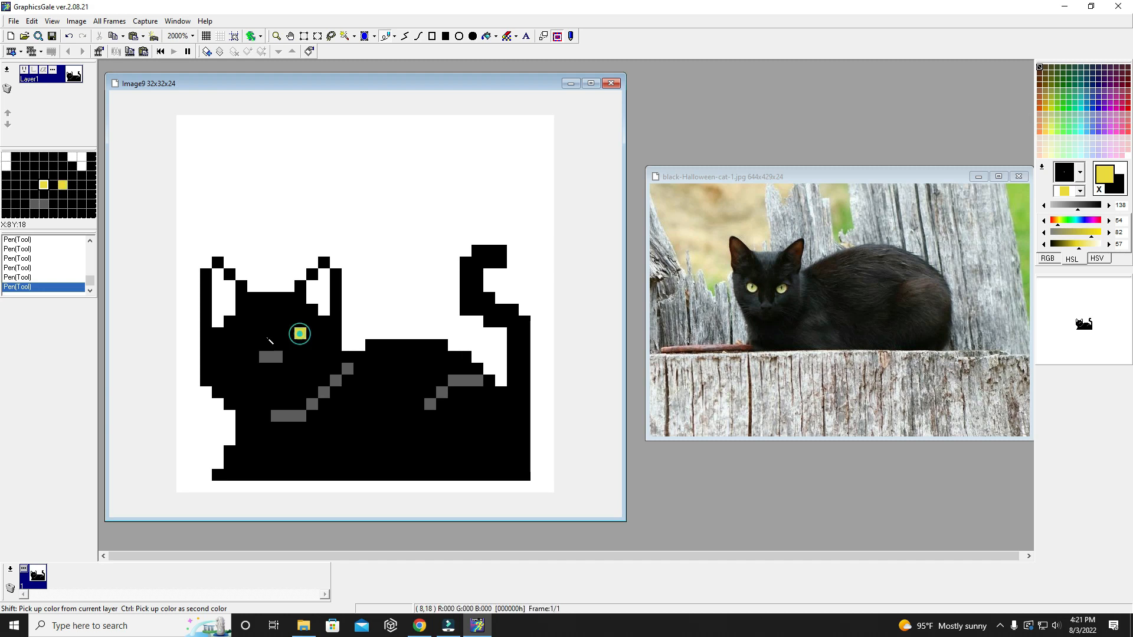
{"action": "left_click", "coordinate": [242, 335]}
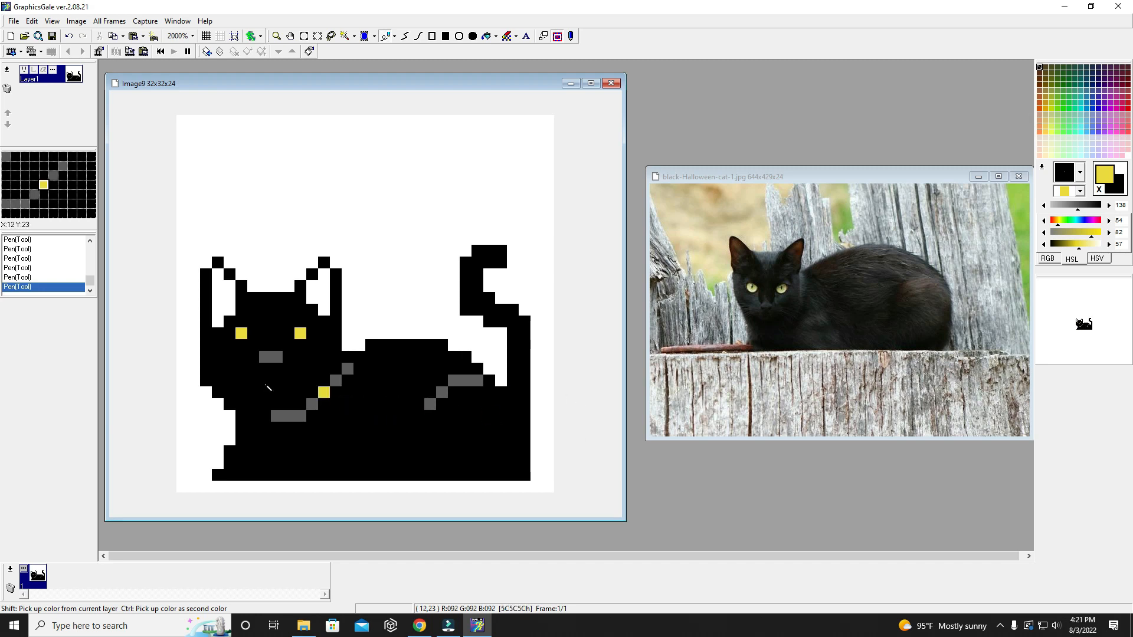
{"action": "left_click", "coordinate": [239, 348]}
{"action": "left_click", "coordinate": [299, 347]}
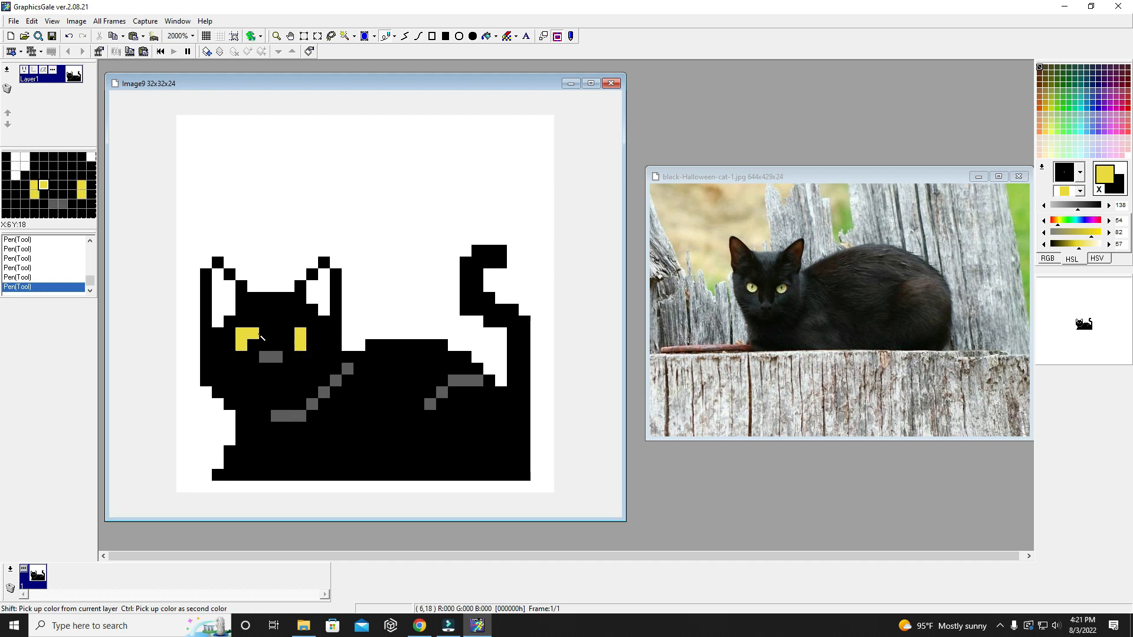
{"action": "mouse_move", "coordinate": [252, 335]}
{"action": "left_mouse_down"}
{"action": "mouse_move", "coordinate": [253, 347]}
{"action": "mouse_move", "coordinate": [287, 346]}
{"action": "left_mouse_up"}
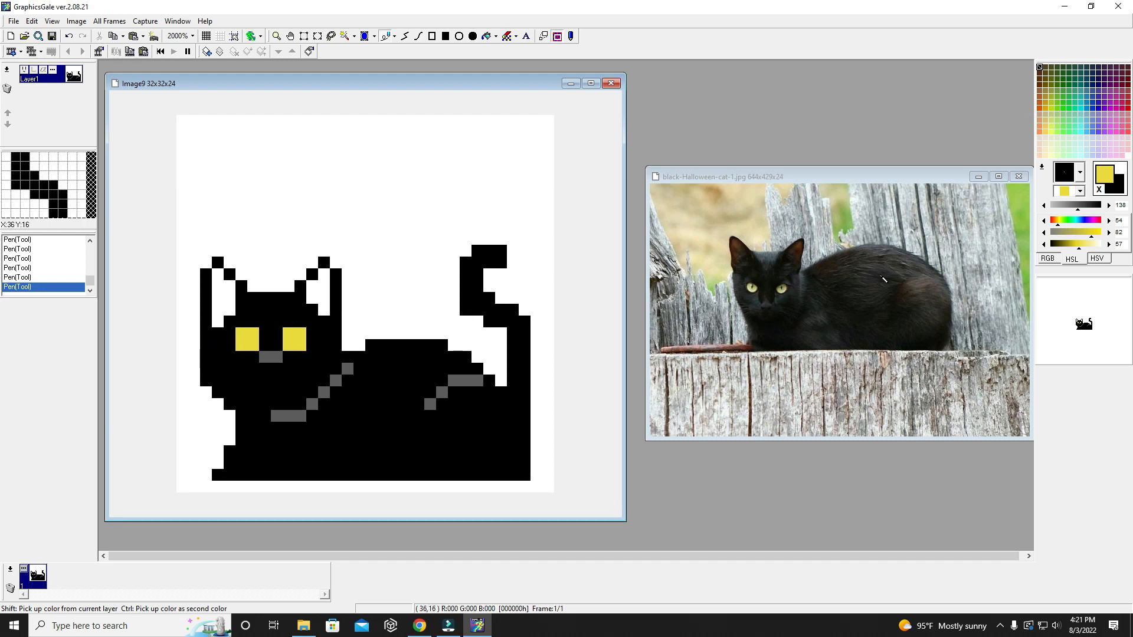
- Paint black over parts of both eyes, leaving one yellow pixel at each lower outer corner, and over the grey nose
{"action": "left_click", "coordinate": [1099, 188]}
{"action": "left_click", "coordinate": [238, 329]}
{"action": "mouse_move", "coordinate": [249, 331]}
{"action": "left_mouse_down"}
{"action": "mouse_move", "coordinate": [250, 346]}
{"action": "mouse_move", "coordinate": [299, 333]}
{"action": "left_mouse_up"}
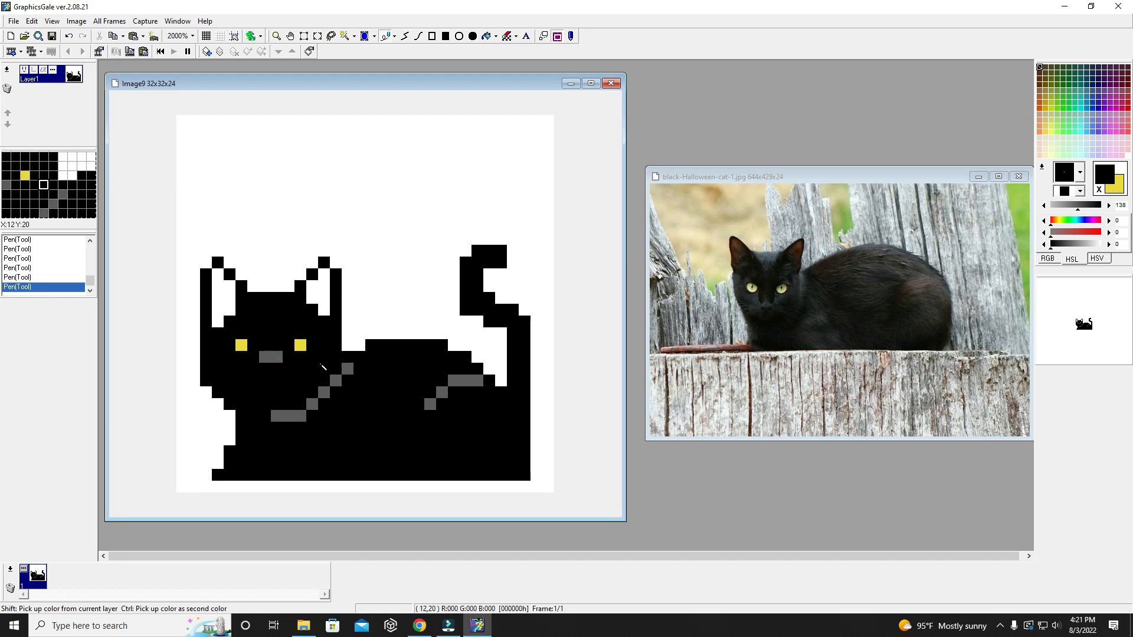
{"action": "left_click_drag", "start_coordinate": [278, 358], "coordinate": [269, 356]}
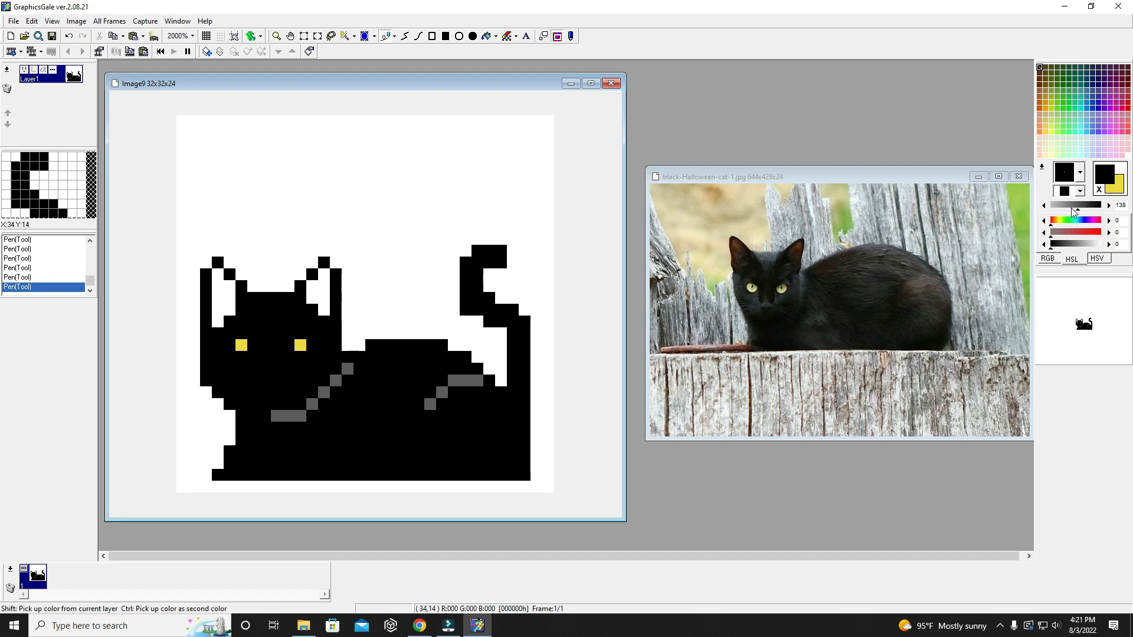
- Draw a two-pixel horizontal nose centred two rows below the eyes, using the dark grey of the haunch line
{"action": "left_click", "coordinate": [466, 383]}
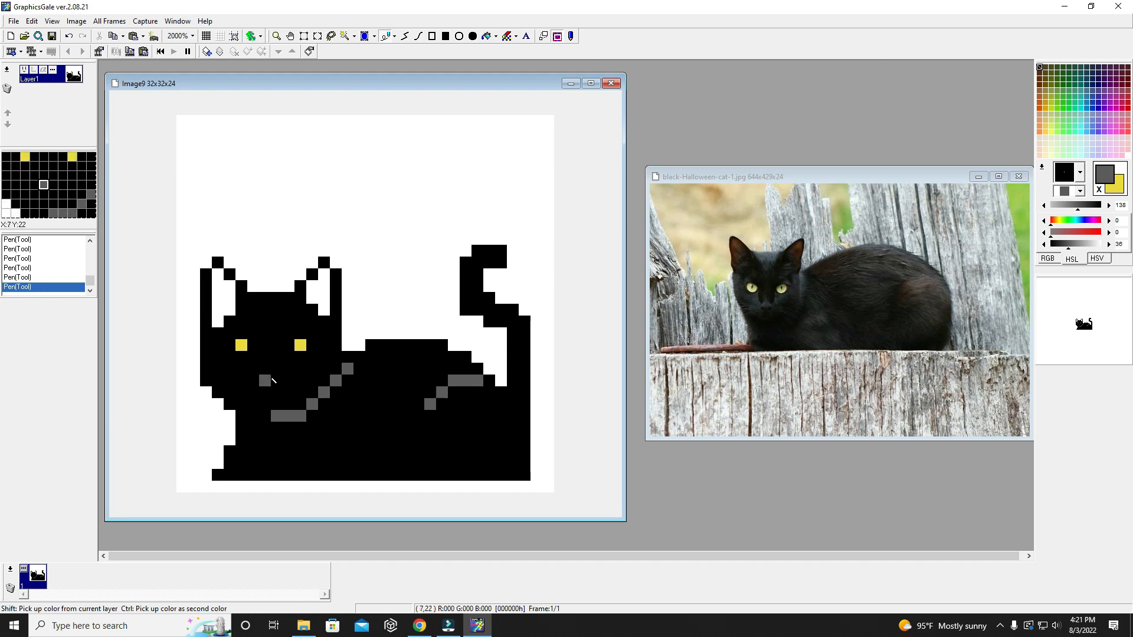
{"action": "left_click", "coordinate": [277, 381]}
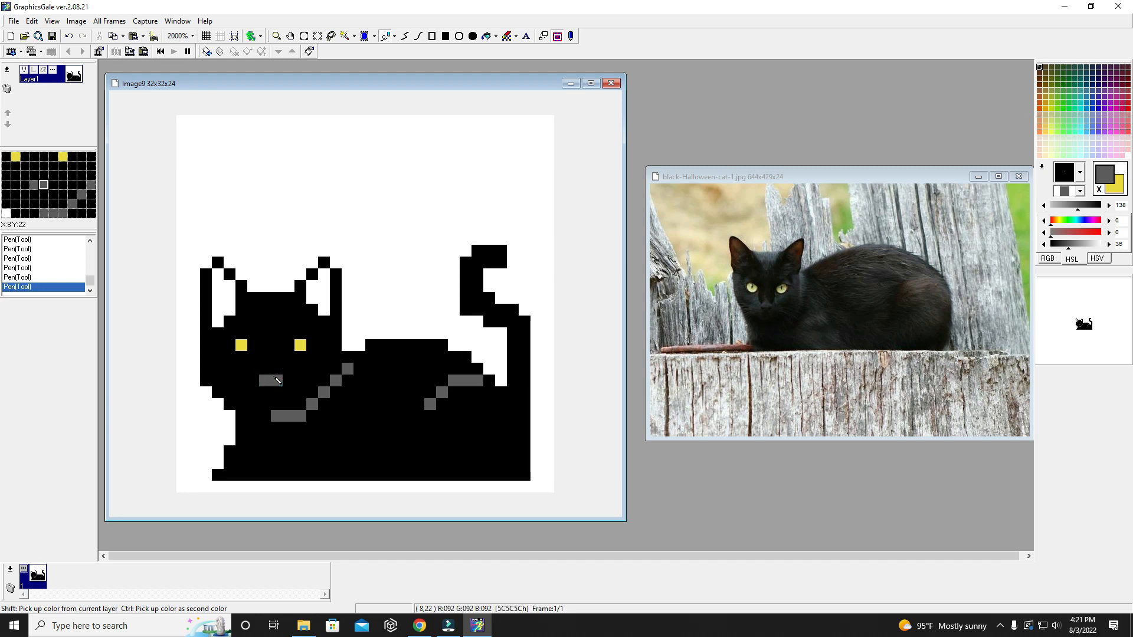
{"action": "key", "text": "ctrl+z"}
{"action": "key", "text": "ctrl+z"}
{"action": "right_click", "coordinate": [263, 366]}
{"action": "mouse_move", "coordinate": [262, 359]}
{"action": "left_mouse_down"}
{"action": "mouse_move", "coordinate": [284, 415]}
{"action": "mouse_move", "coordinate": [277, 368]}
{"action": "left_mouse_up"}
{"action": "right_click", "coordinate": [288, 416]}
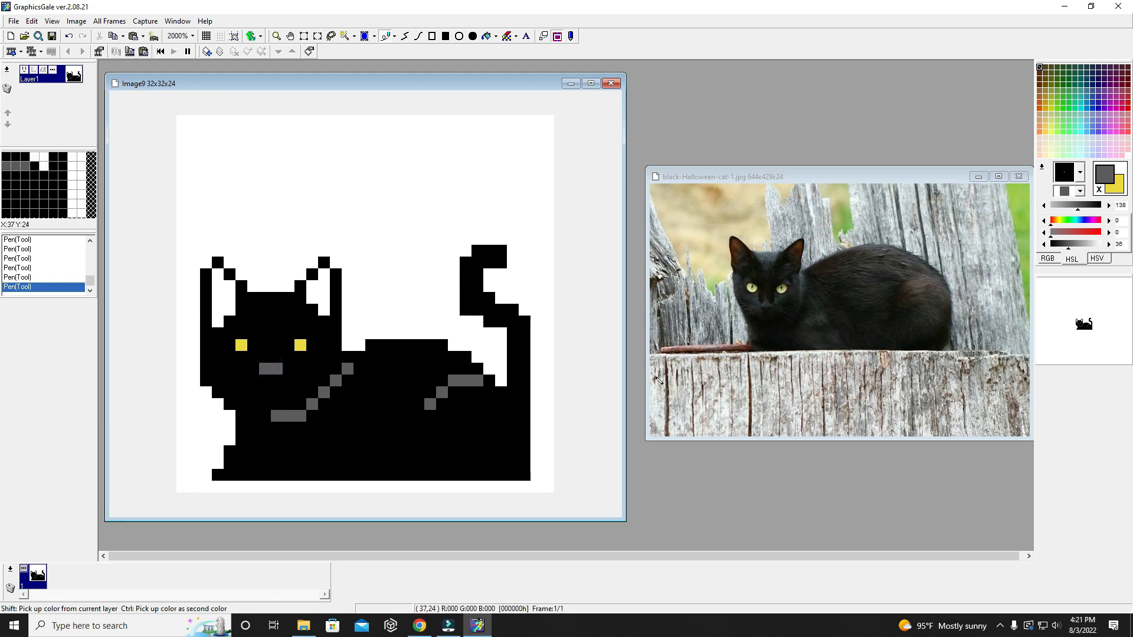
{"action": "left_click", "coordinate": [266, 380]}
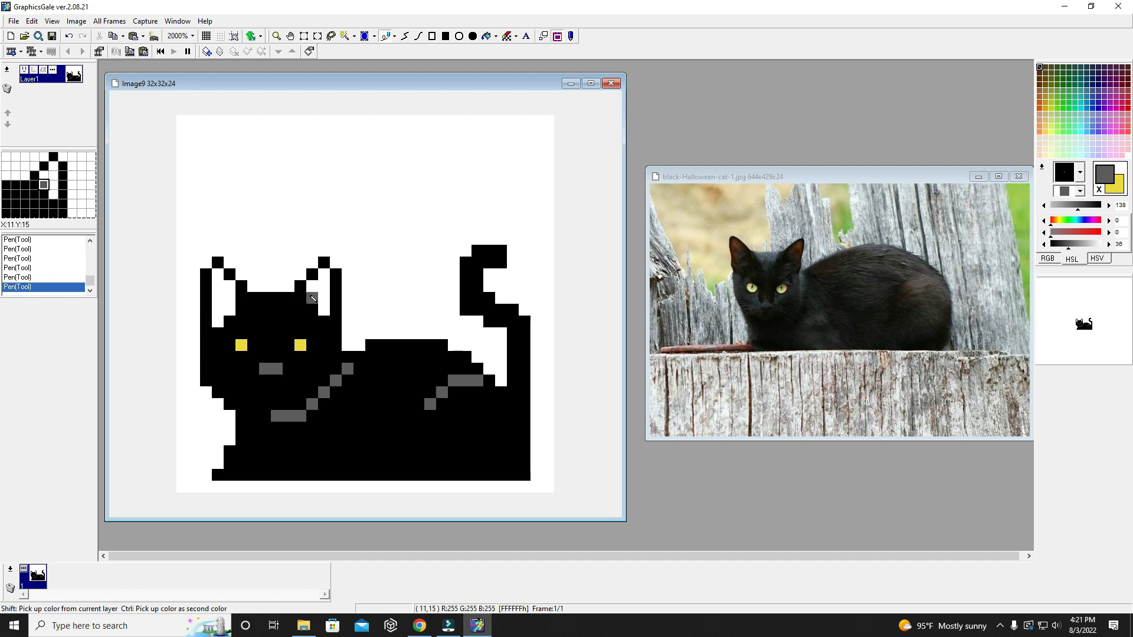
- Shorten the left inner ear with one black pixel at its lower end and flood-fill both inner ears with the nose's grey
{"action": "left_click", "coordinate": [220, 323], "text": "shift"}
{"action": "left_click", "coordinate": [230, 314]}
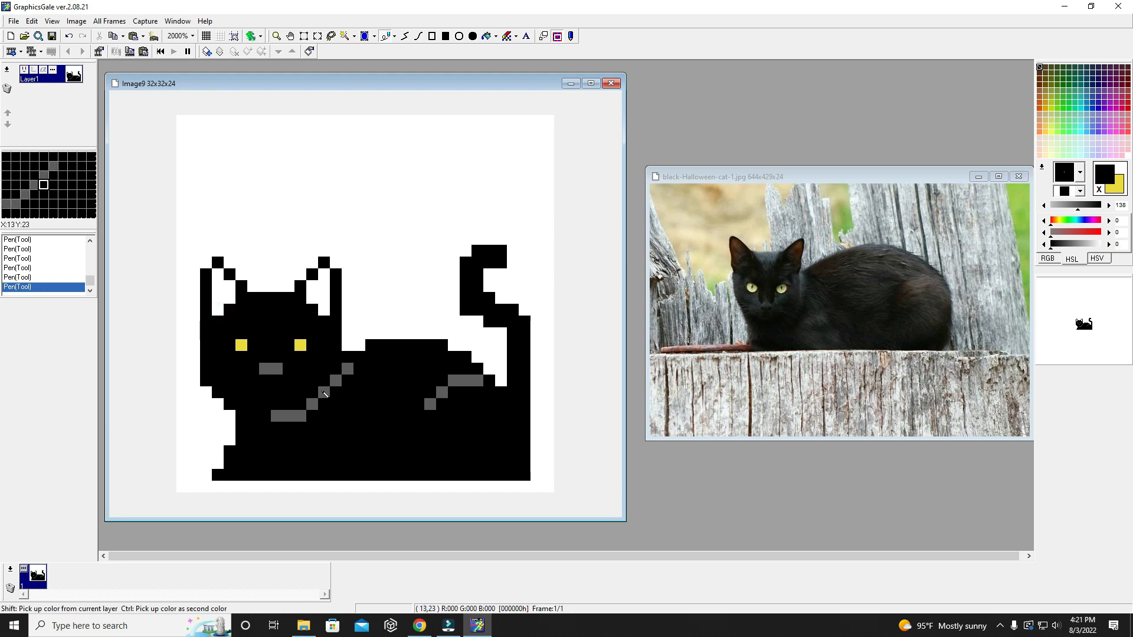
{"action": "left_click", "coordinate": [269, 369], "text": "shift"}
{"action": "left_click", "coordinate": [486, 36]}
{"action": "left_click", "coordinate": [315, 290]}
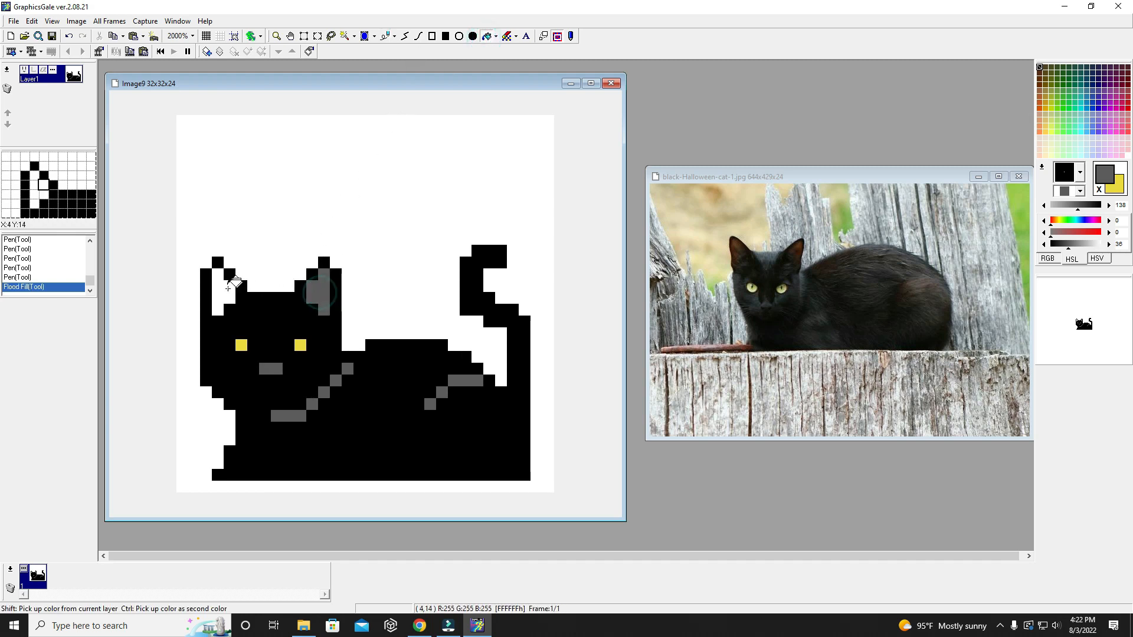
{"action": "left_click", "coordinate": [219, 295]}
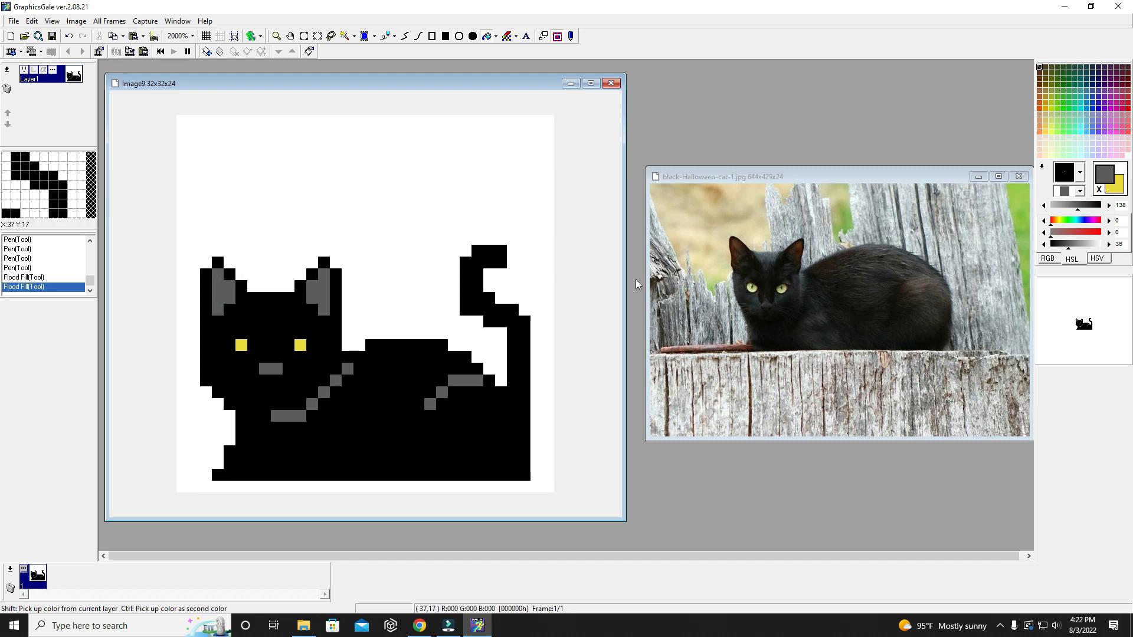
{"action": "left_click", "coordinate": [383, 37]}
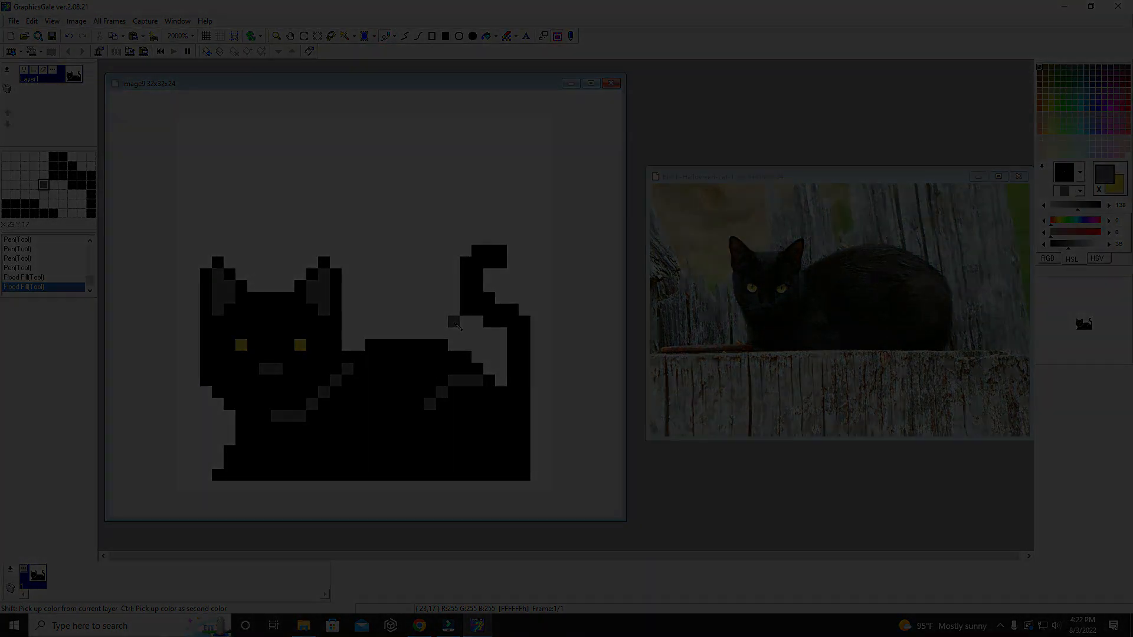